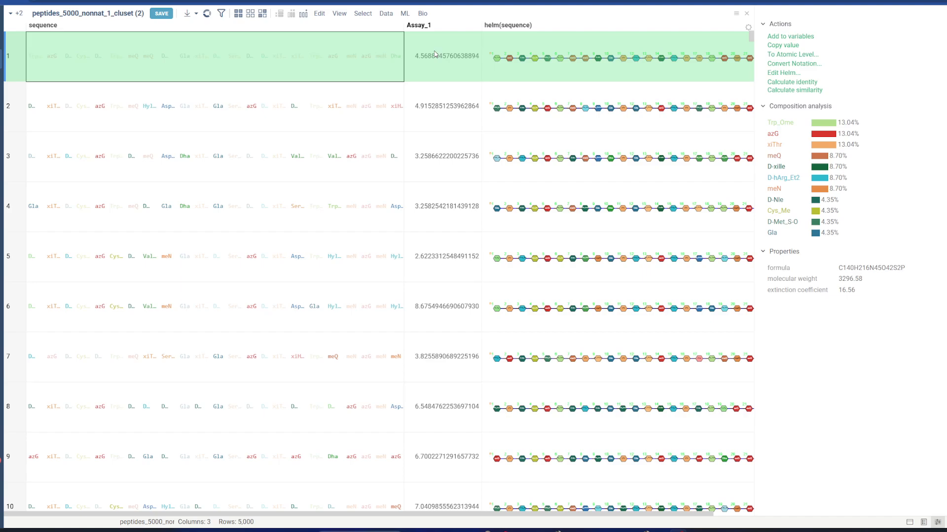
Step: Run the SAR peptide analysis on sequence and Assay_1 with generated clusters, max iterations 11 and WebGPU enabled
{"action": "left_click", "coordinate": [423, 14]}
{"action": "mouse_move", "coordinate": [443, 27]}
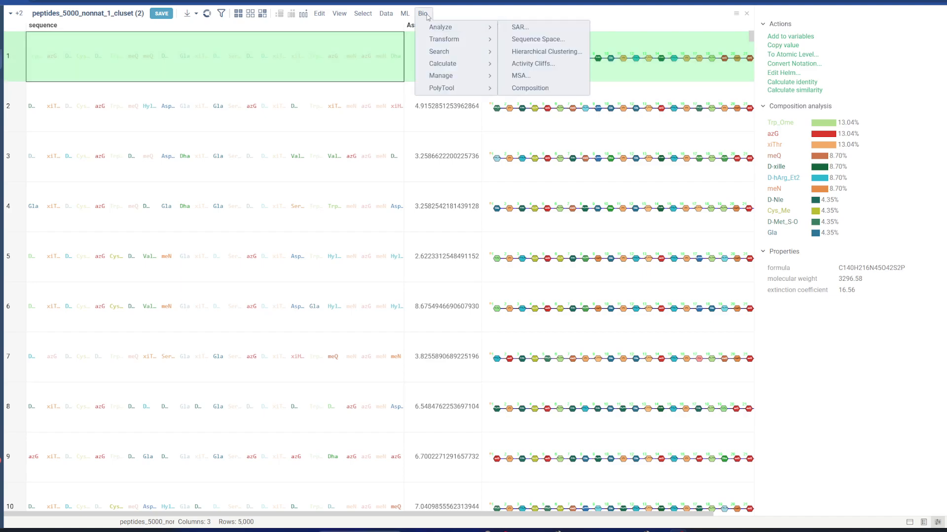
{"action": "left_click", "coordinate": [542, 32]}
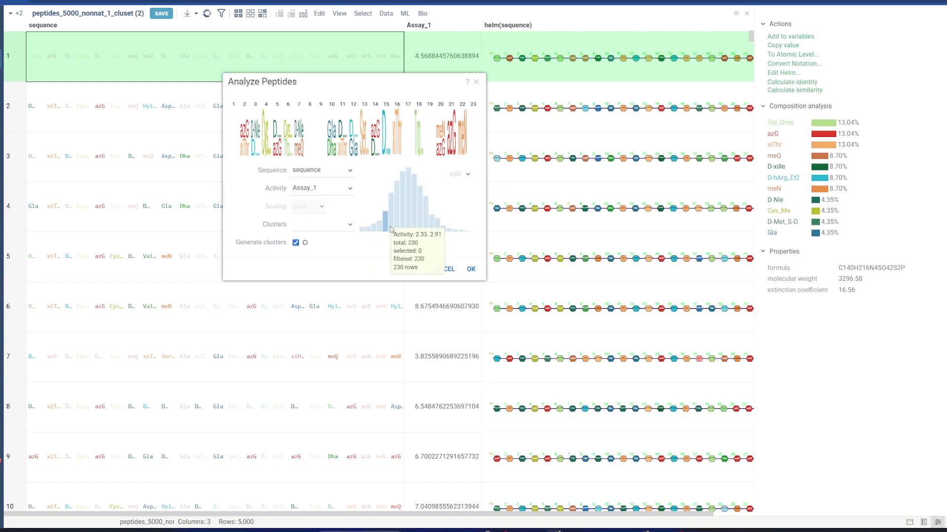
{"action": "mouse_move", "coordinate": [410, 227]}
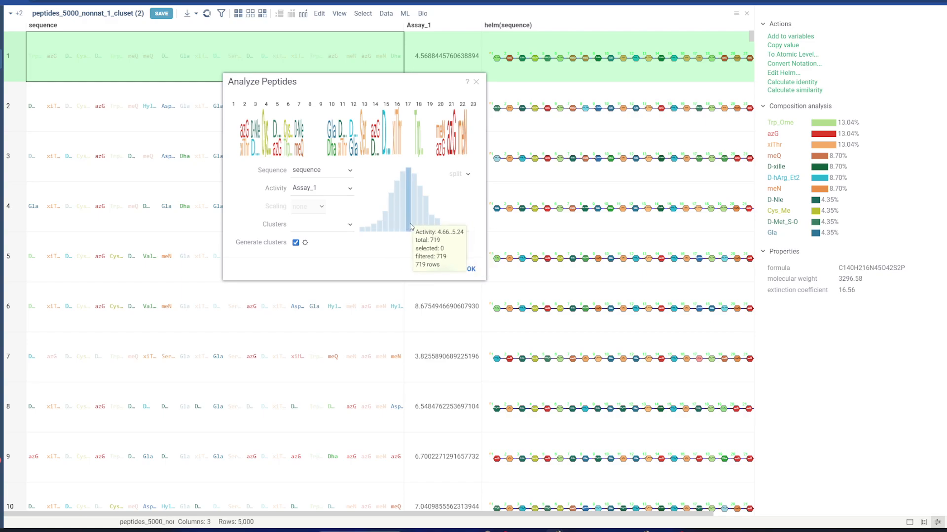
{"action": "left_click", "coordinate": [305, 243]}
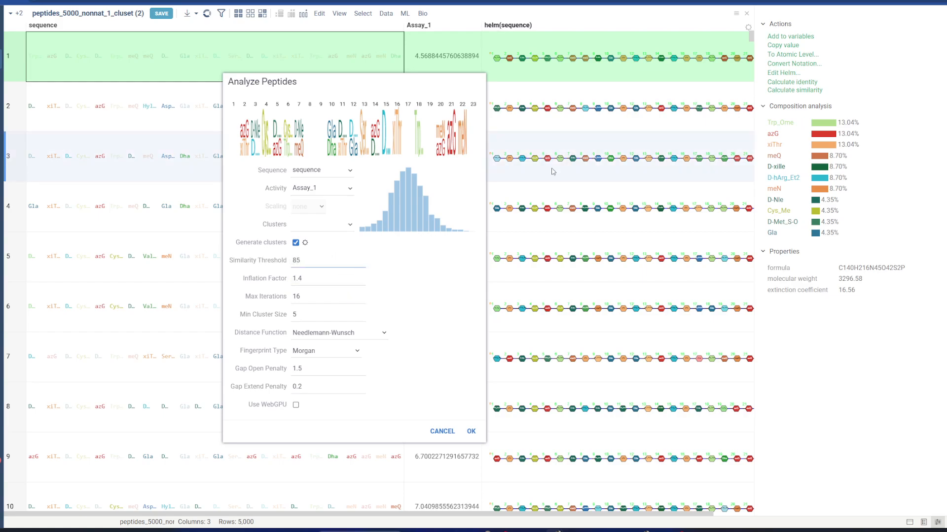
{"action": "left_click", "coordinate": [324, 298]}
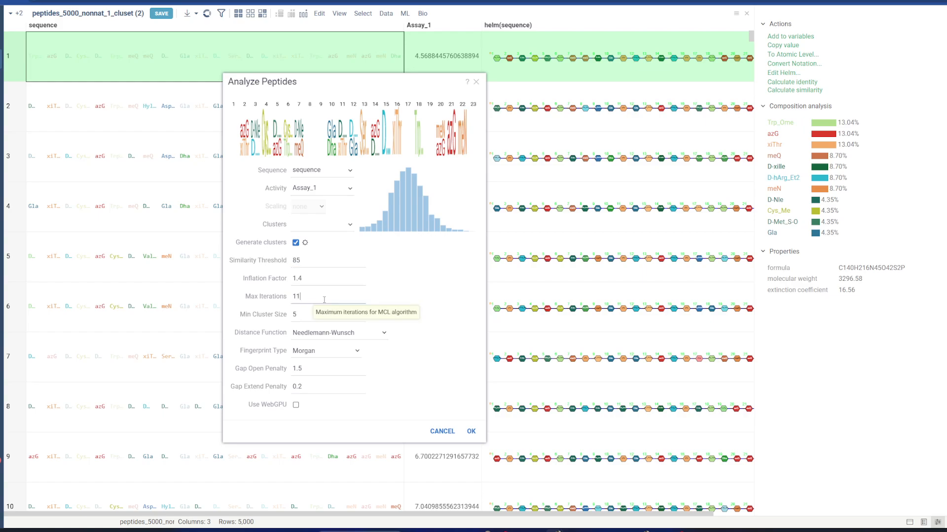
{"action": "left_click", "coordinate": [296, 406]}
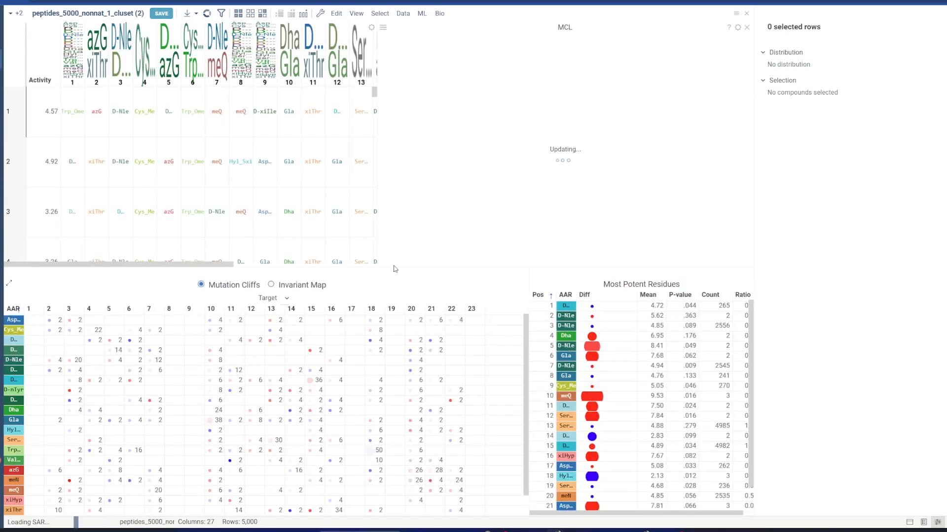
Step: Make the sequence grid and MCL viewers taller and inspect the D-Nle activity distribution in the position 3 header logo
{"action": "left_click_drag", "start_coordinate": [447, 267], "coordinate": [448, 298]}
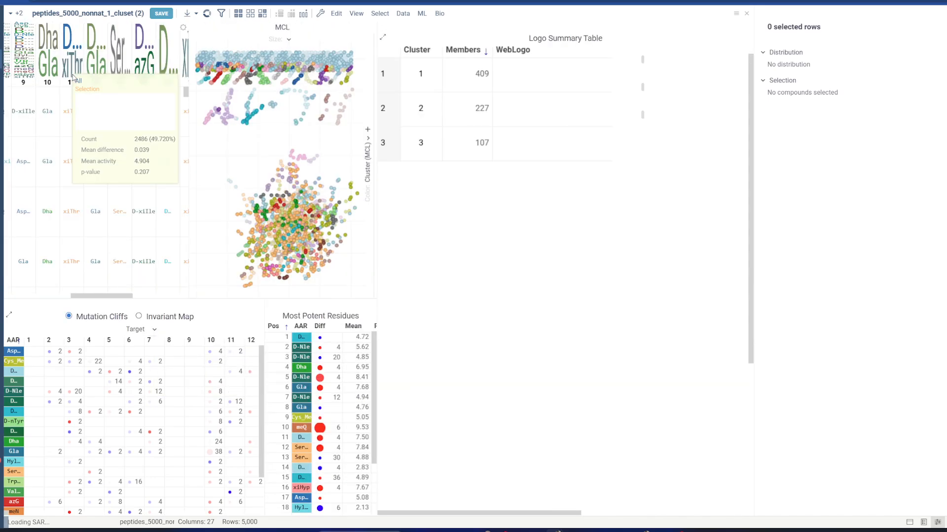
{"action": "left_click_drag", "start_coordinate": [101, 294], "coordinate": [44, 294]}
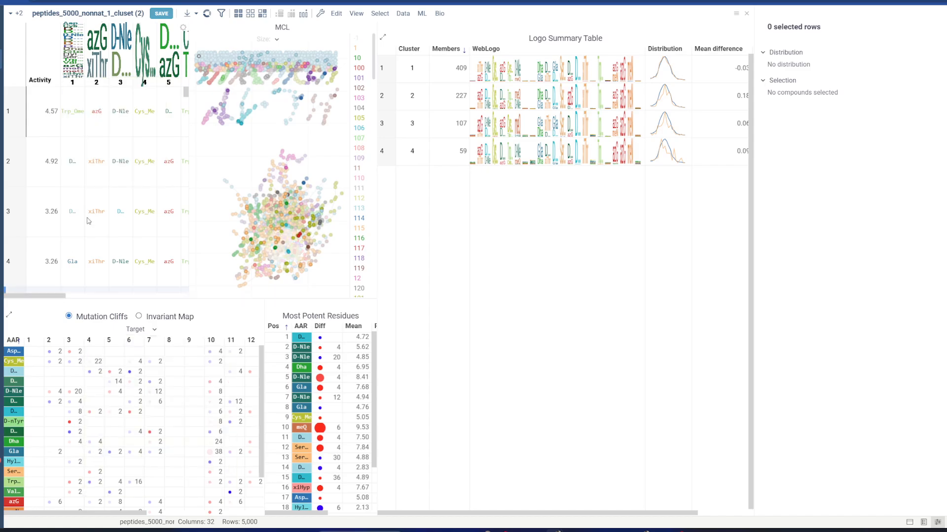
{"action": "mouse_move", "coordinate": [77, 171]}
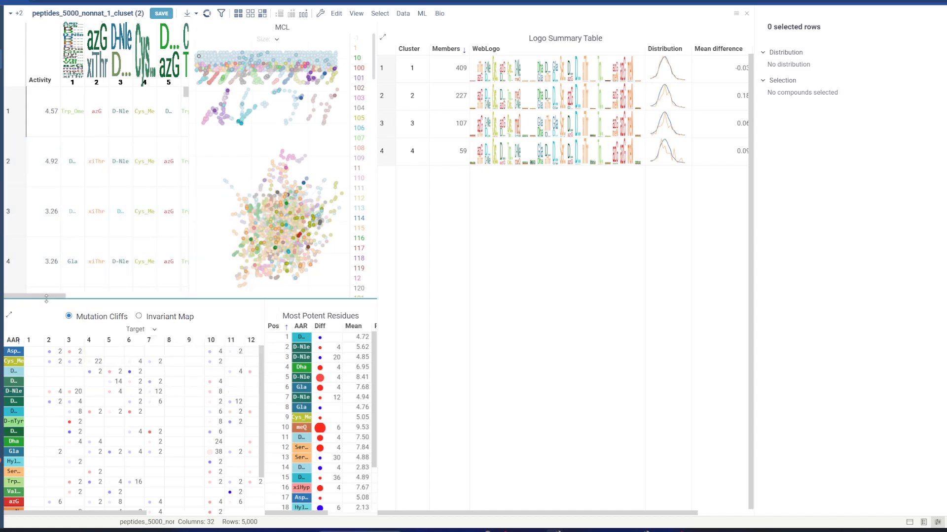
{"action": "scroll", "coordinate": [45, 296], "scroll_direction": "right", "scroll_amount": 1}
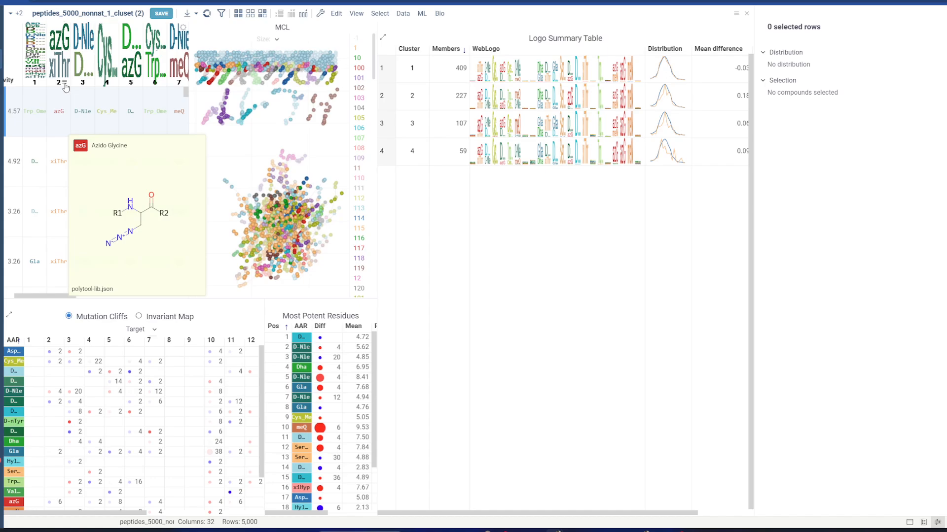
{"action": "mouse_move", "coordinate": [82, 40]}
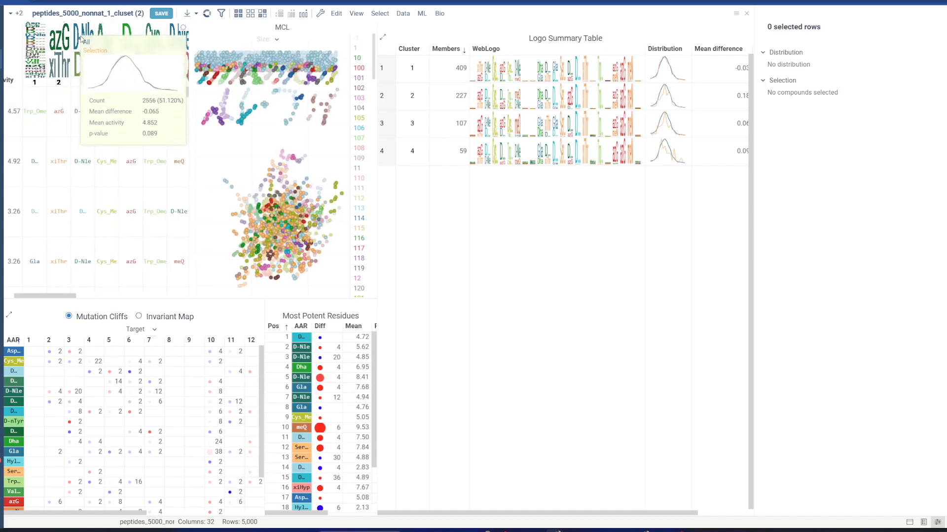
{"action": "mouse_move", "coordinate": [85, 65]}
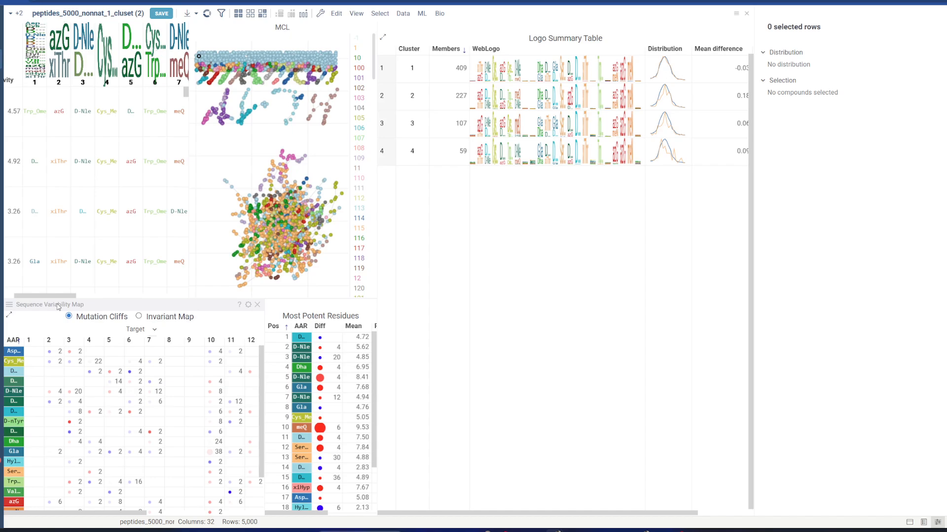
Step: Widen the Sequence Variability Map and its AAR column to show full monomer names, and check the structure of Cys_Me
{"action": "left_click_drag", "start_coordinate": [264, 376], "coordinate": [321, 376]}
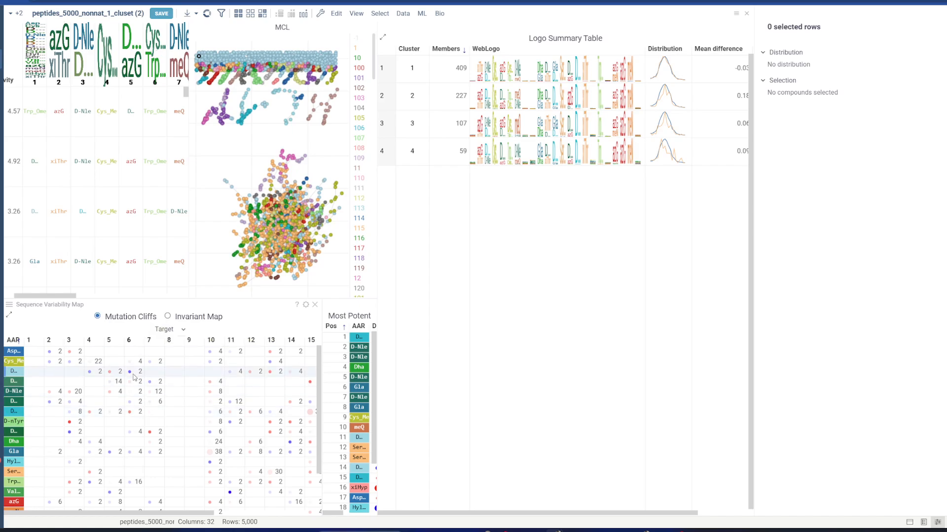
{"action": "mouse_move", "coordinate": [134, 376]}
{"action": "mouse_move", "coordinate": [164, 365]}
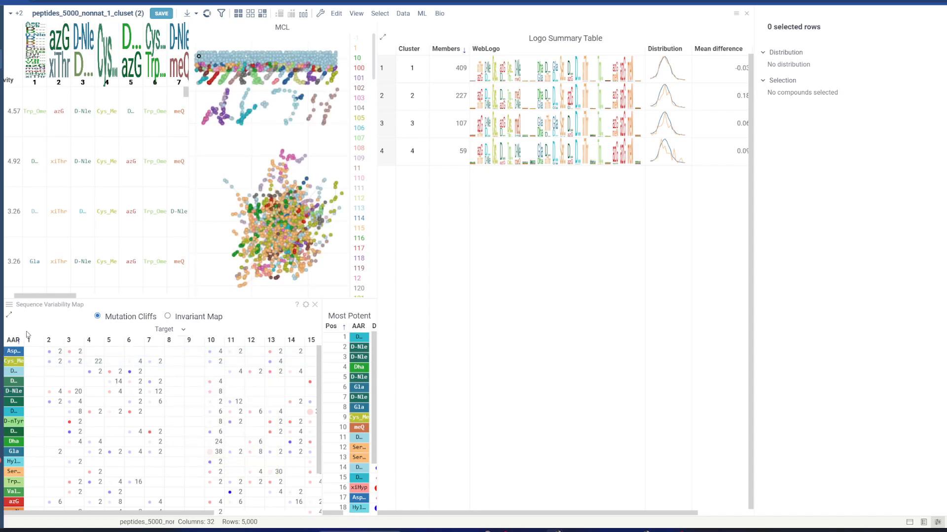
{"action": "left_click_drag", "start_coordinate": [23, 340], "coordinate": [66, 340]}
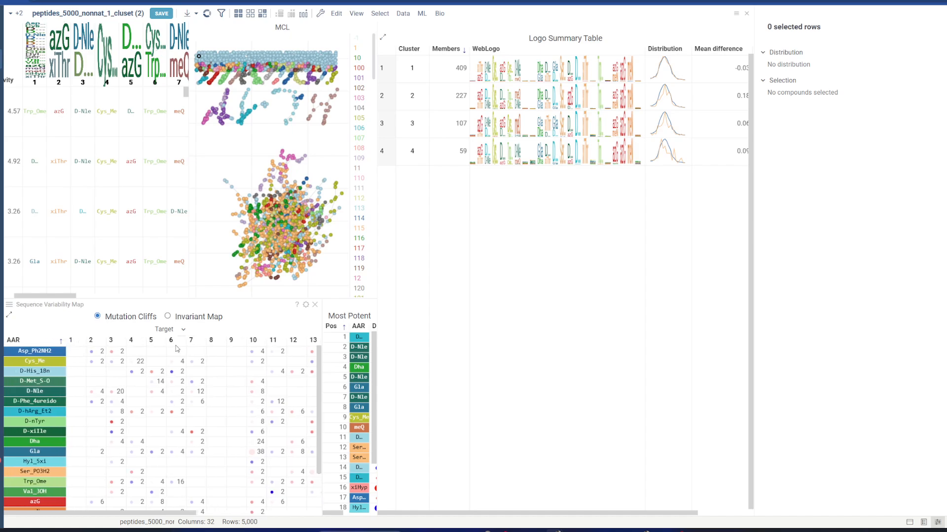
{"action": "mouse_move", "coordinate": [137, 365]}
{"action": "mouse_move", "coordinate": [63, 364]}
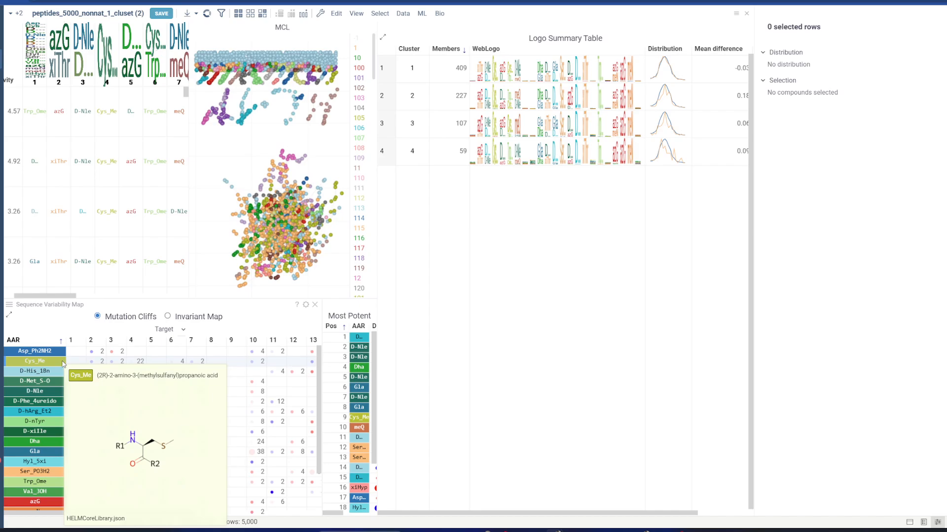
Step: Select the Cys_Me mutation cliffs at position 4 and expand their pairs table to full screen with a wider Mutation column
{"action": "left_click", "coordinate": [139, 363]}
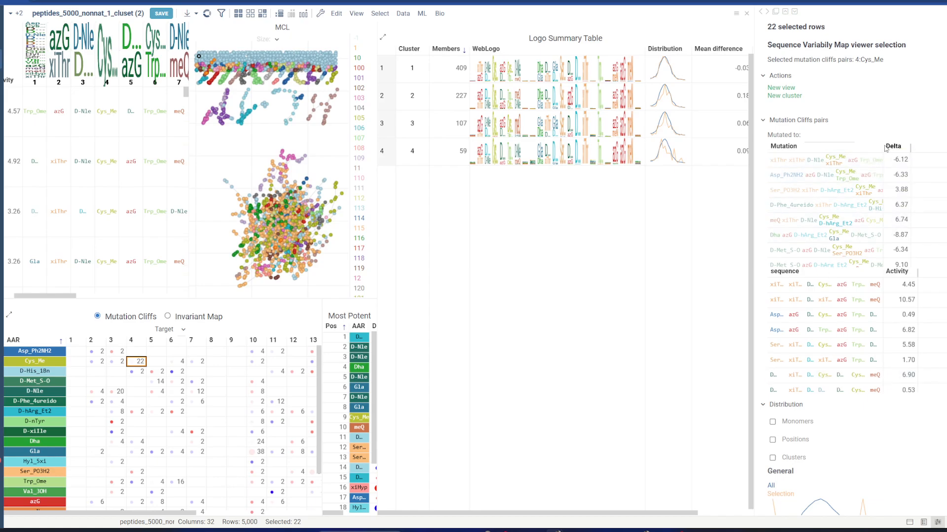
{"action": "left_click_drag", "start_coordinate": [884, 147], "coordinate": [941, 147]}
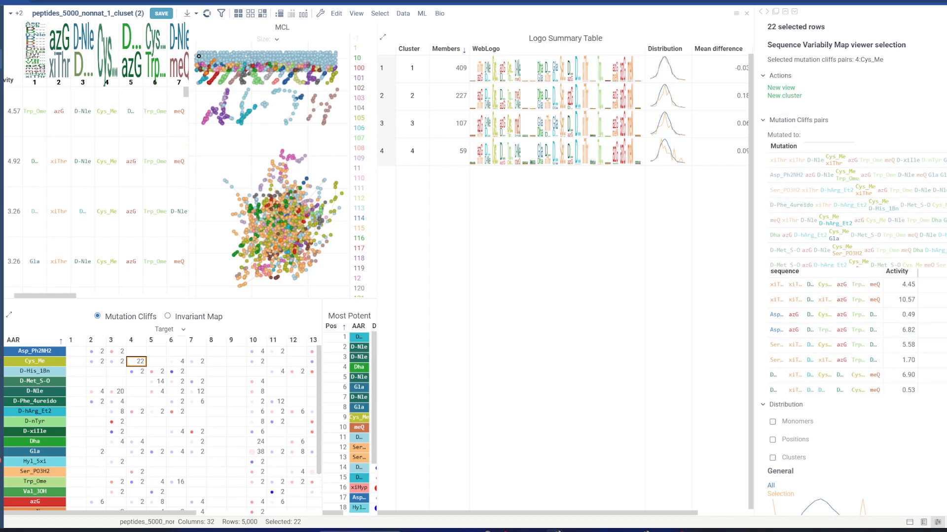
{"action": "left_click", "coordinate": [927, 120]}
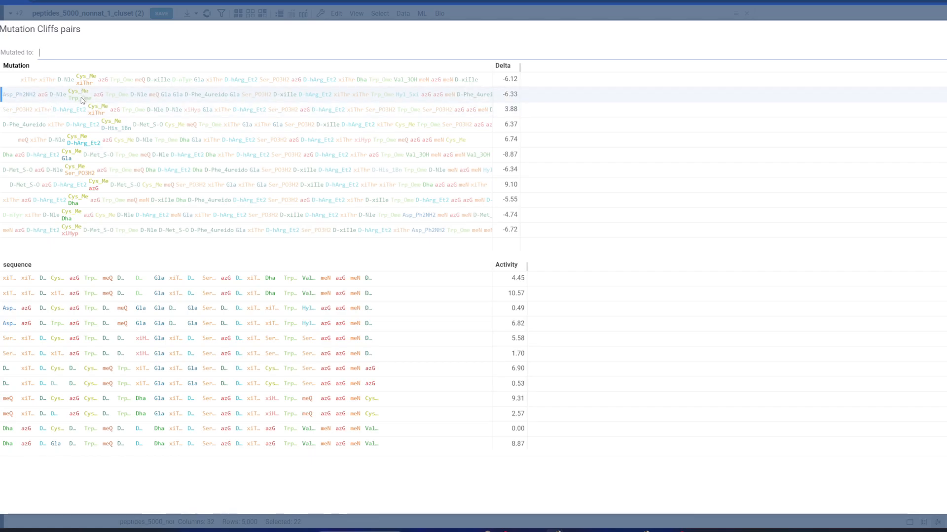
Step: Select the Asp_Ph2NH2 sequence pair mutating Cys_Me to Trp_Ome and compare the monomer structures of its two sequences
{"action": "left_click", "coordinate": [124, 98]}
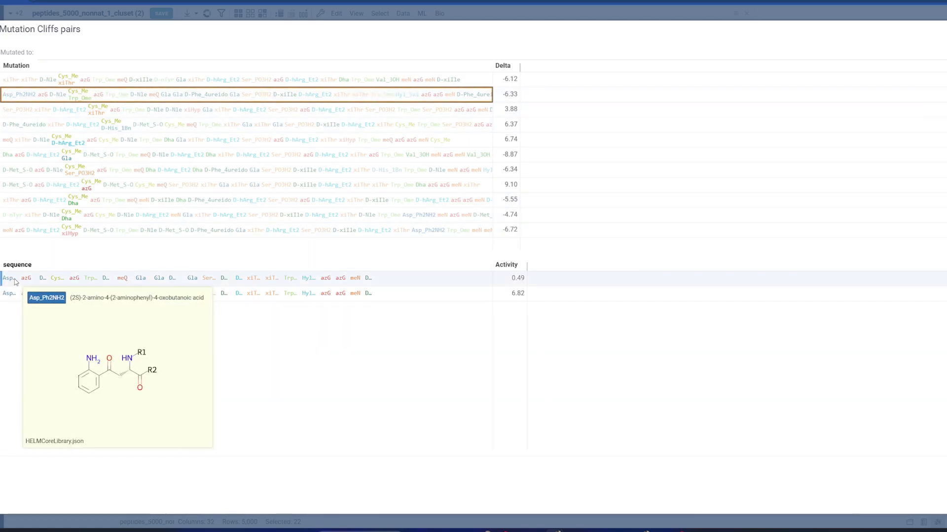
{"action": "mouse_move", "coordinate": [23, 294]}
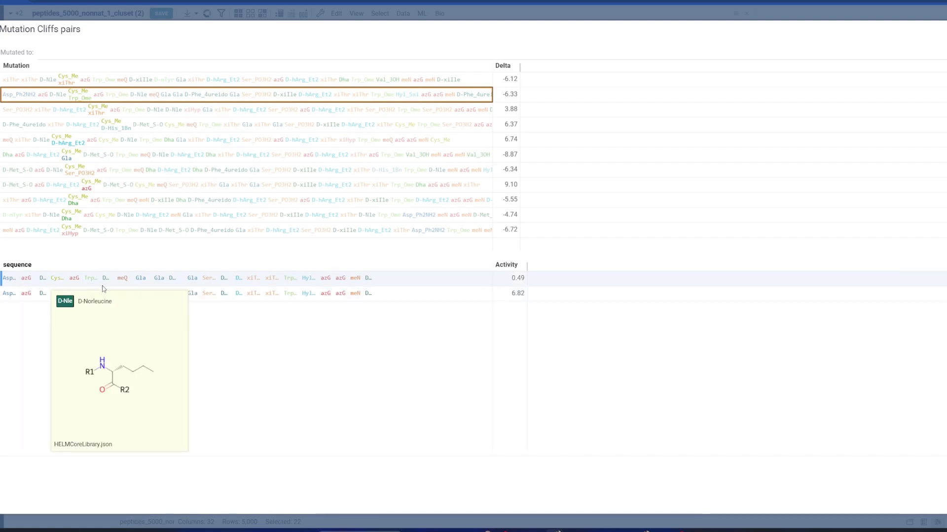
{"action": "mouse_move", "coordinate": [109, 299]}
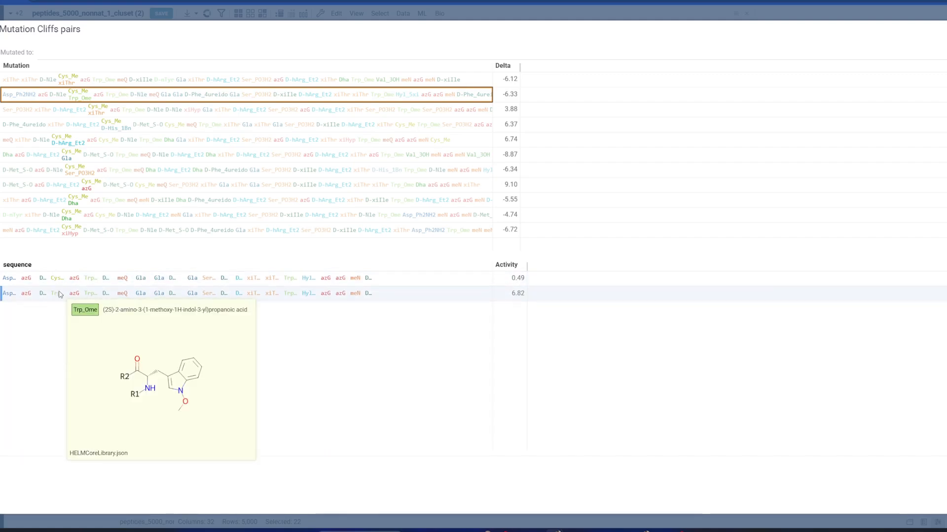
{"action": "mouse_move", "coordinate": [61, 281]}
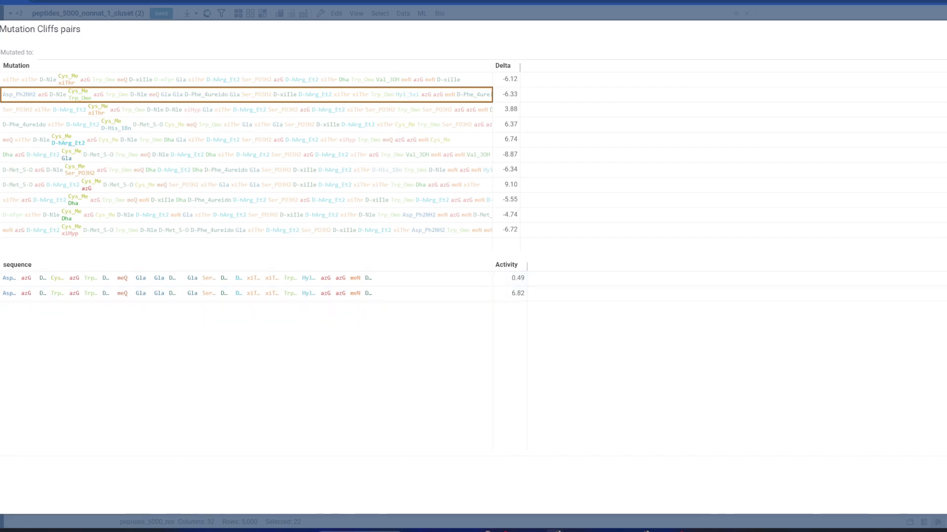
Step: Close the full-screen pairs table and examine the activity distribution and sequence list of the selected peptides
{"action": "scroll", "coordinate": [856, 250], "scroll_direction": "down", "scroll_amount": 3}
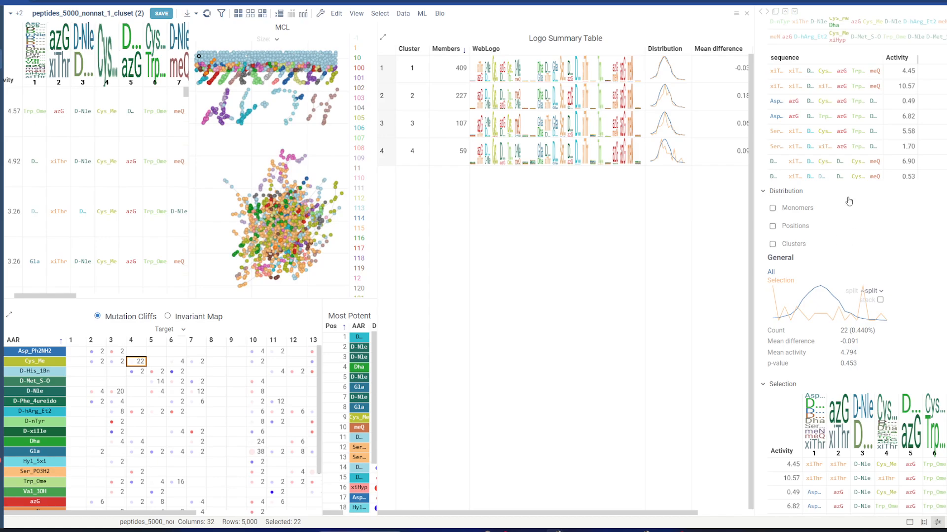
{"action": "scroll", "coordinate": [850, 204], "scroll_direction": "down", "scroll_amount": 1}
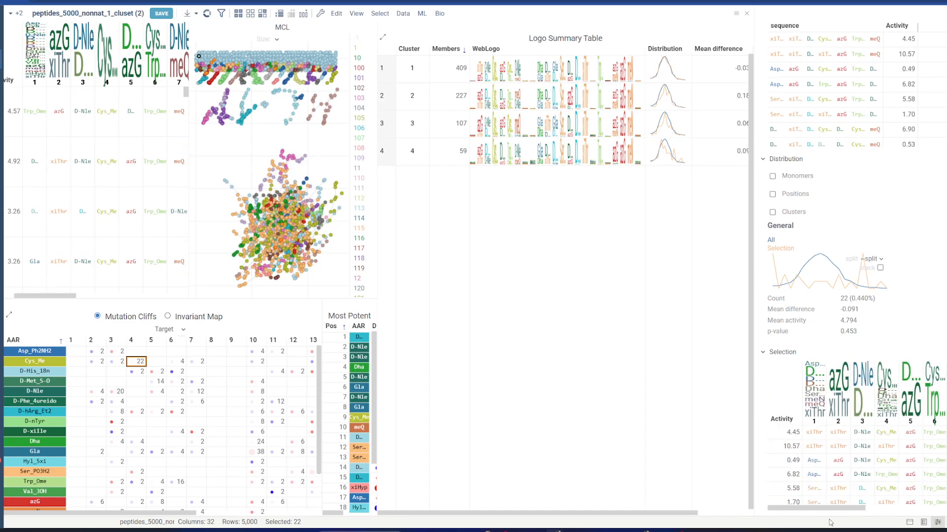
{"action": "mouse_move", "coordinate": [831, 523]}
{"action": "left_mouse_down"}
{"action": "mouse_move", "coordinate": [943, 526]}
{"action": "mouse_move", "coordinate": [832, 527]}
{"action": "left_mouse_up"}
{"action": "scroll", "coordinate": [880, 458], "scroll_direction": "down", "scroll_amount": 5}
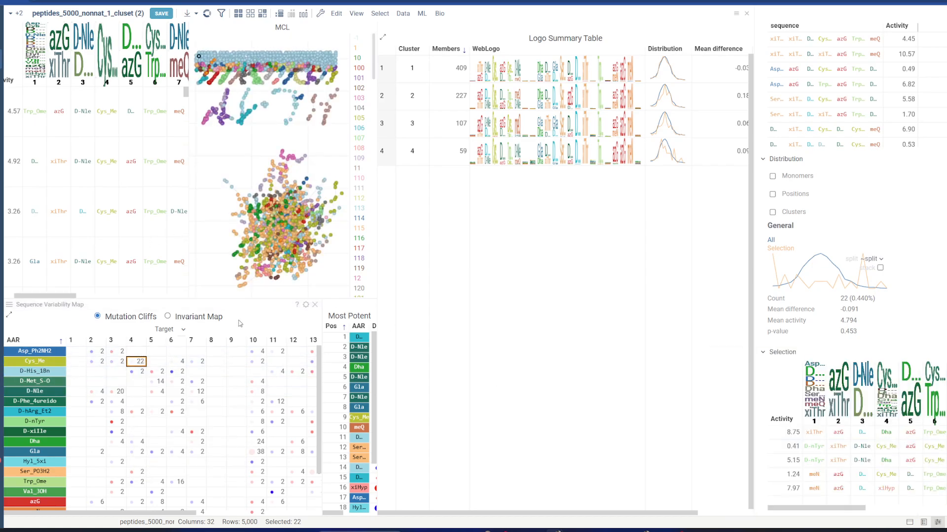
Step: Widen the Sequence Variability Map, switch it to Invariant Map and inspect the statistics of Asp_Ph2NH2 at position 8
{"action": "left_click_drag", "start_coordinate": [377, 337], "coordinate": [491, 338]}
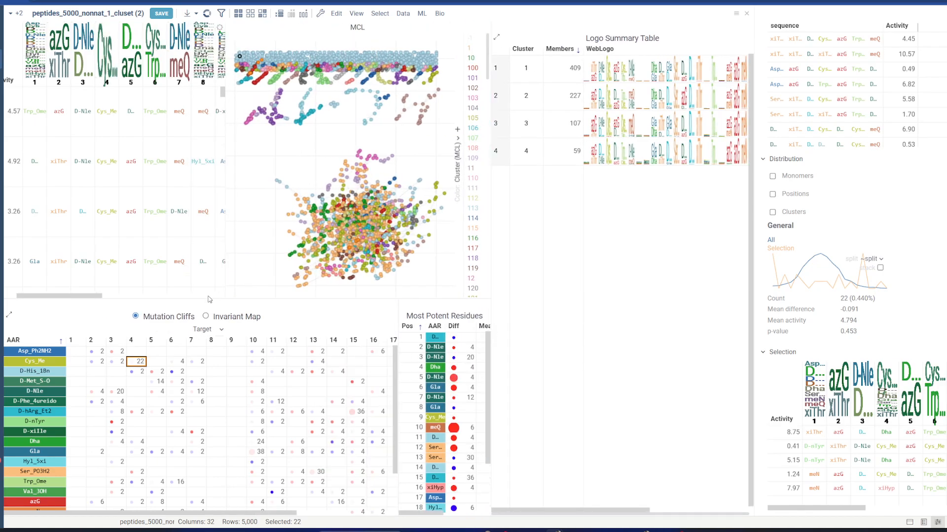
{"action": "left_click", "coordinate": [206, 316]}
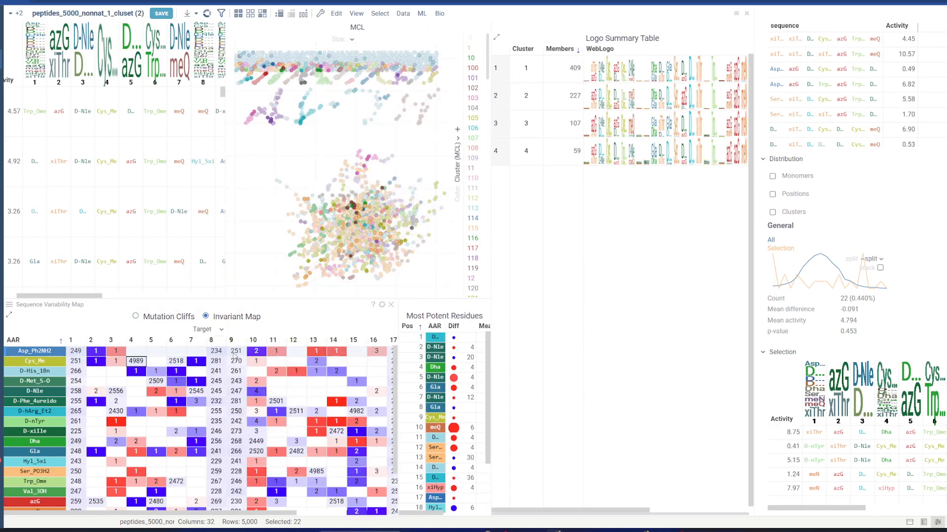
{"action": "mouse_move", "coordinate": [216, 355]}
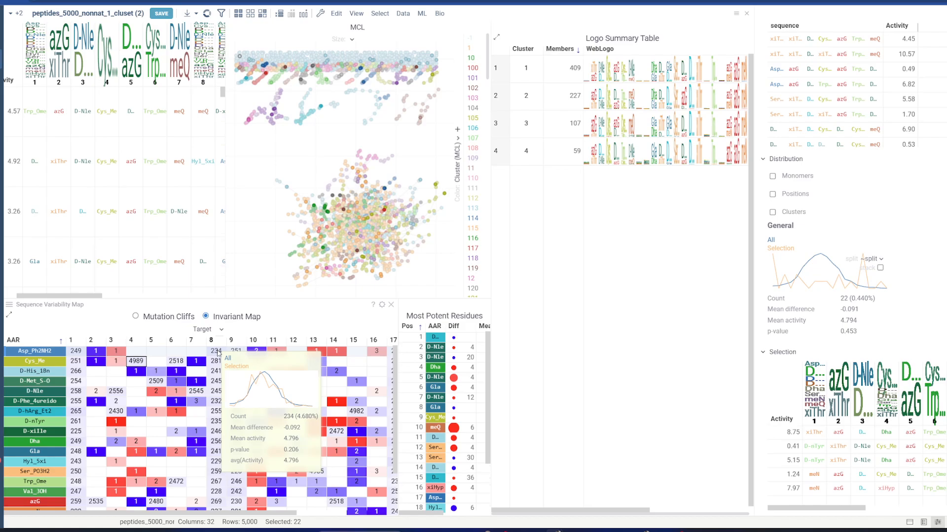
Step: Return the Sequence Variability Map to Mutation Cliffs mode and open its viewer settings
{"action": "left_click", "coordinate": [153, 316]}
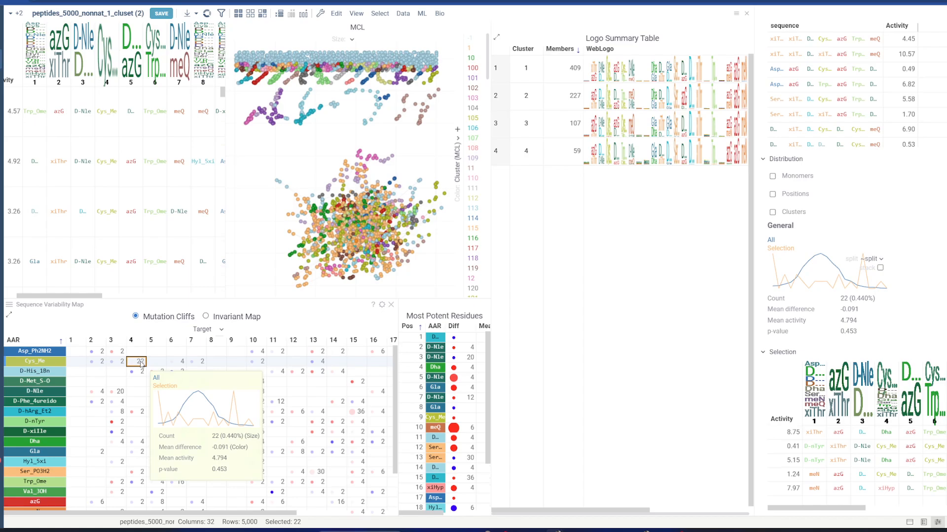
{"action": "left_click", "coordinate": [382, 304]}
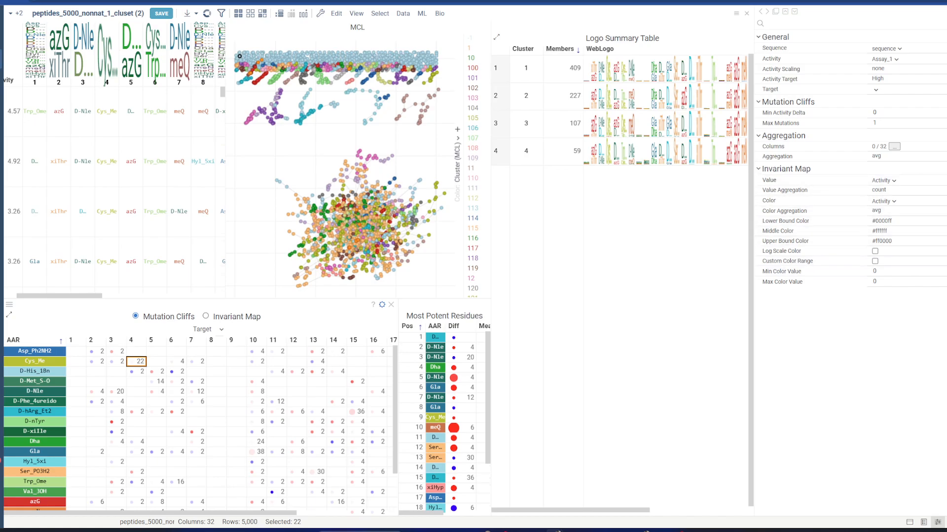
{"action": "mouse_move", "coordinate": [136, 363]}
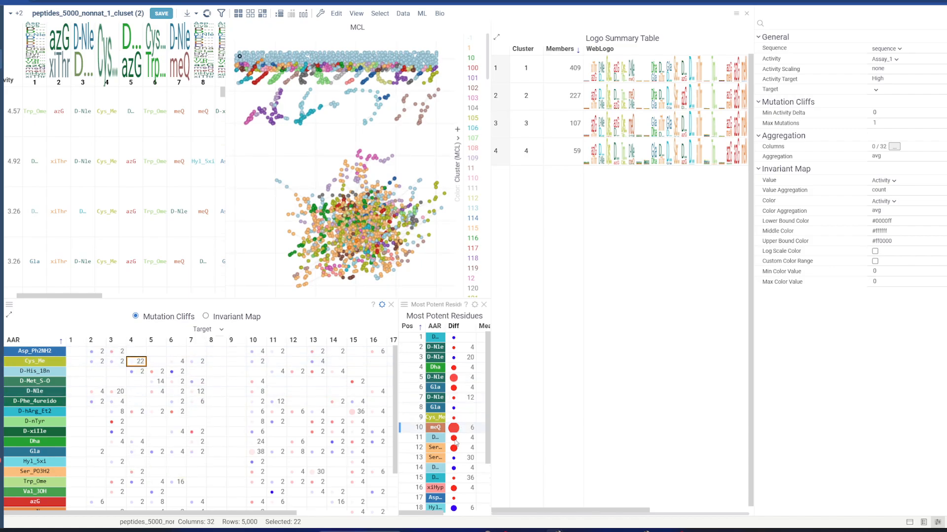
Step: Widen the Most Potent Residues table and view the available Target columns for the Sequence Variability Map without choosing one
{"action": "left_click_drag", "start_coordinate": [399, 411], "coordinate": [365, 412]}
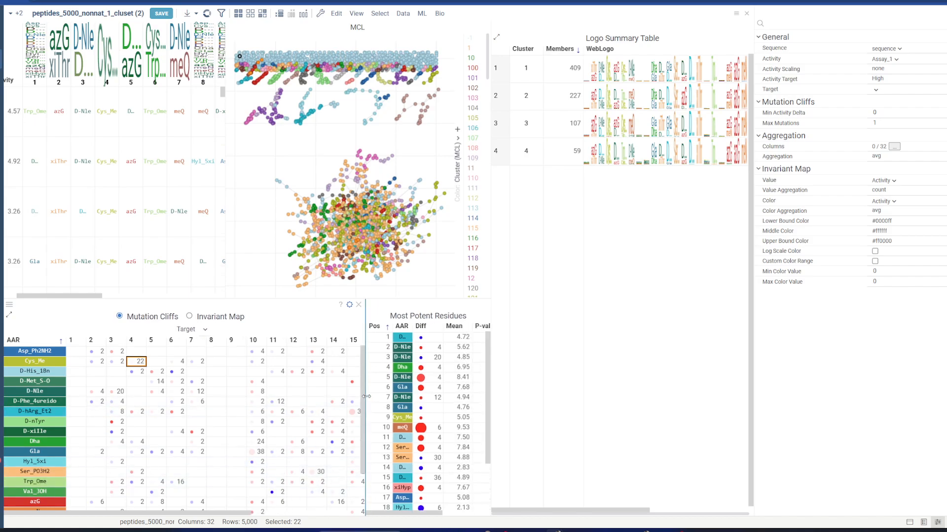
{"action": "left_click", "coordinate": [204, 330]}
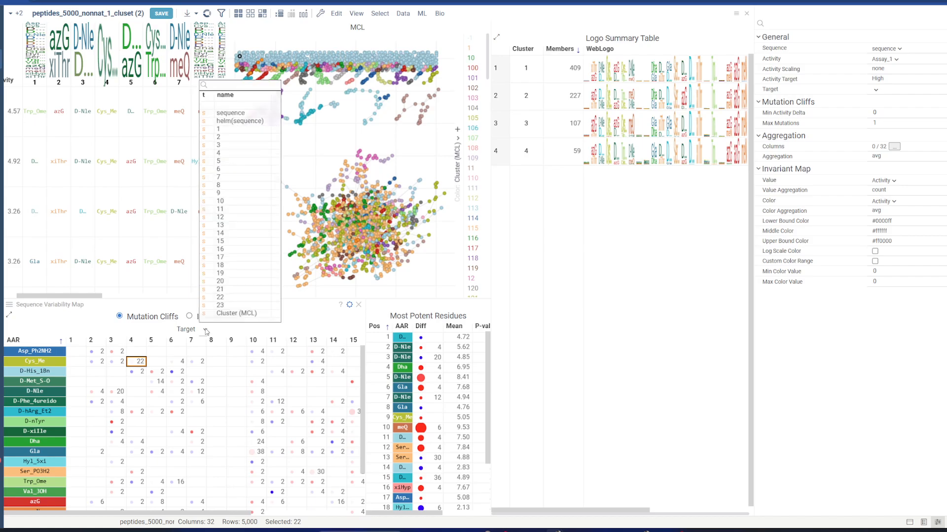
{"action": "left_click", "coordinate": [211, 330]}
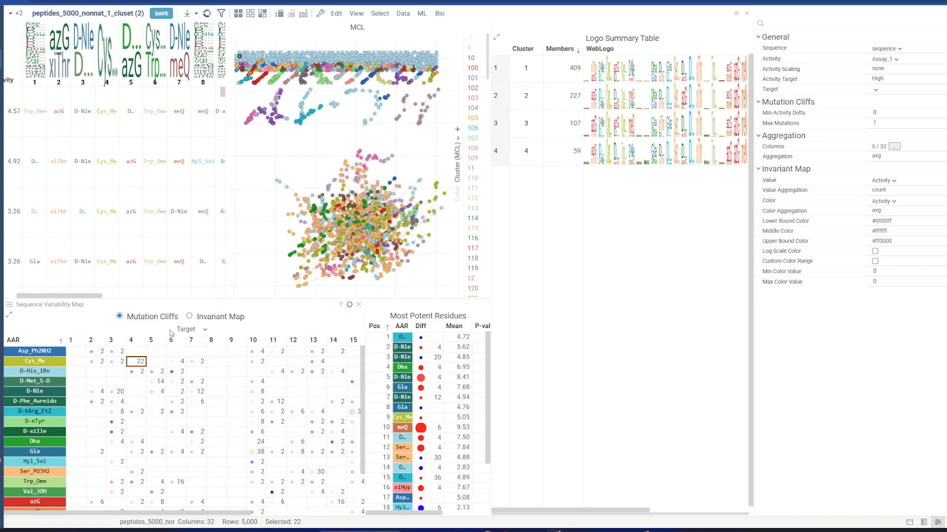
Step: Set the Sequence Variability Map's Target to Cluster (MCL) and its Category to 1
{"action": "left_click", "coordinate": [203, 330]}
{"action": "left_click", "coordinate": [235, 315]}
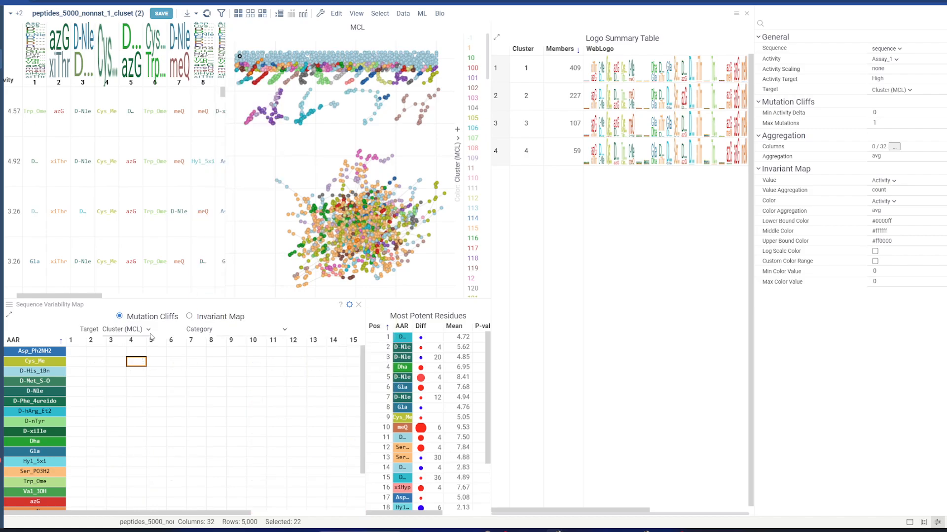
{"action": "left_click", "coordinate": [219, 330]}
{"action": "left_click", "coordinate": [246, 128]}
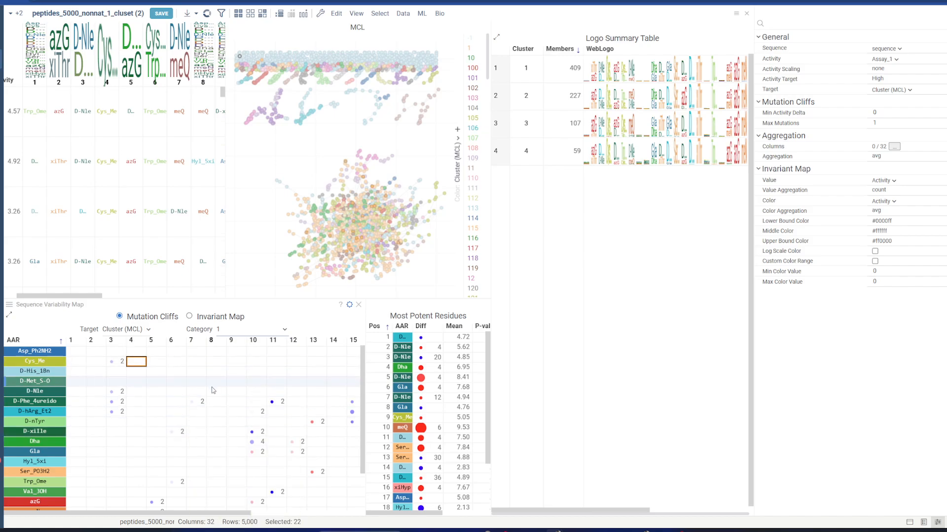
{"action": "mouse_move", "coordinate": [202, 409]}
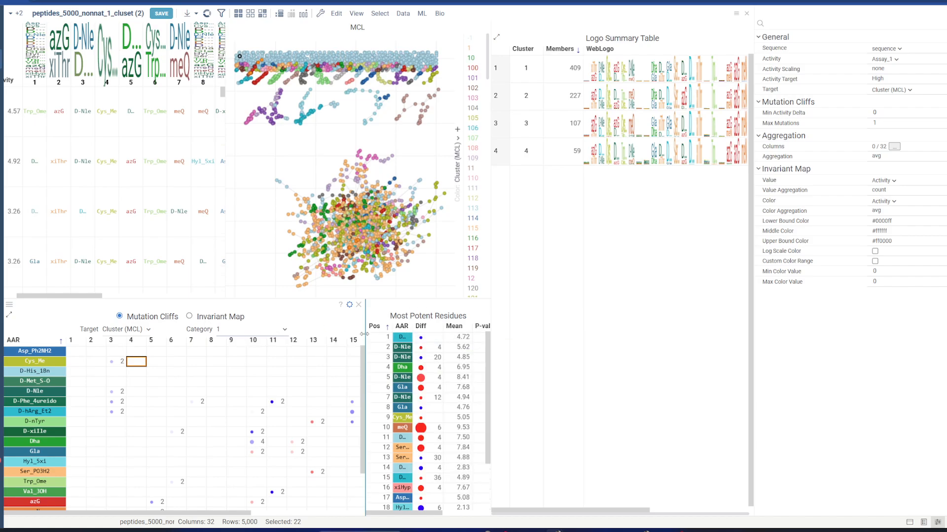
Step: Widen the Most Potent Residues table and its AAR column to fit full residue names, and open the table's viewer settings
{"action": "left_click_drag", "start_coordinate": [366, 344], "coordinate": [310, 344]}
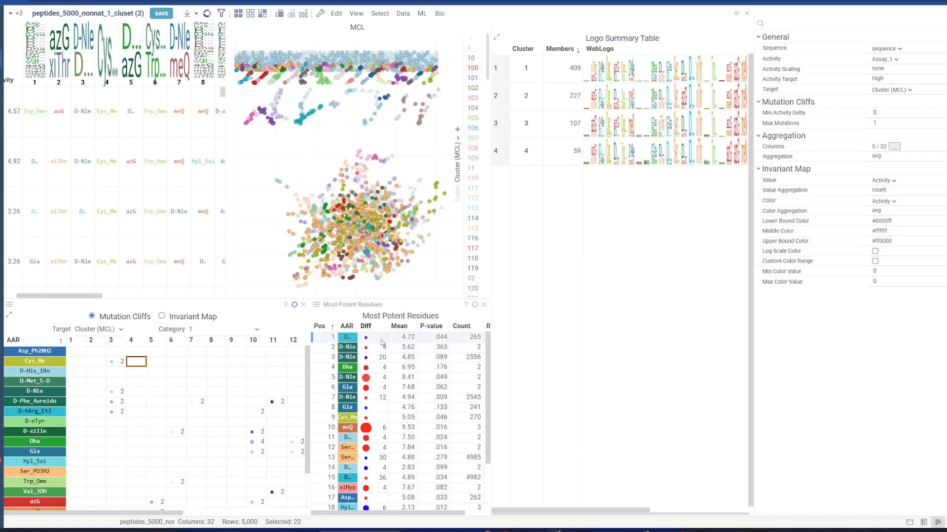
{"action": "mouse_move", "coordinate": [378, 370]}
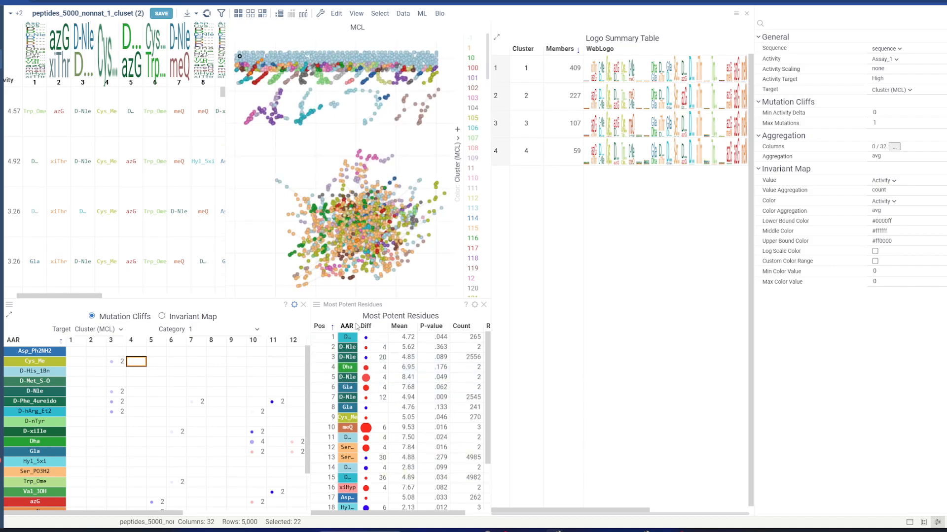
{"action": "left_click_drag", "start_coordinate": [357, 326], "coordinate": [381, 326]}
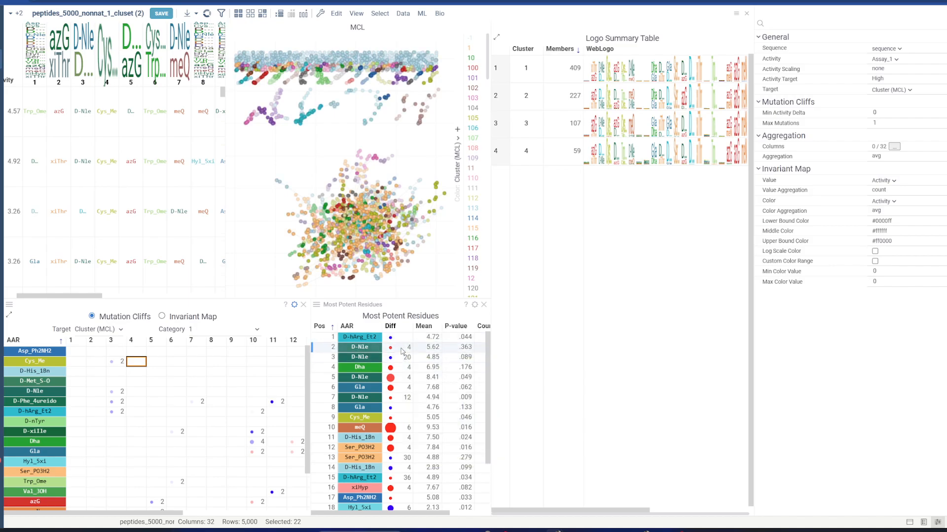
{"action": "scroll", "coordinate": [412, 371], "scroll_direction": "down", "scroll_amount": 2}
{"action": "scroll", "coordinate": [417, 434], "scroll_direction": "up", "scroll_amount": 2}
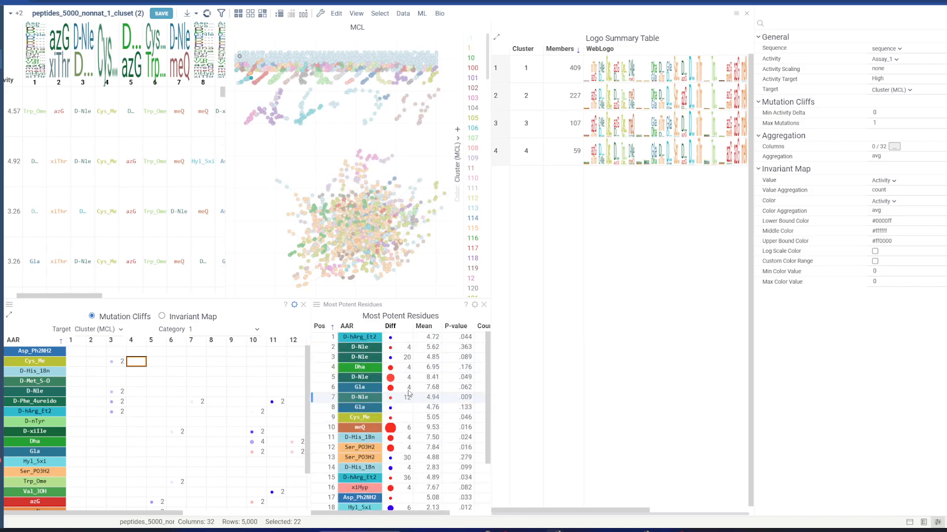
{"action": "left_click", "coordinate": [475, 305]}
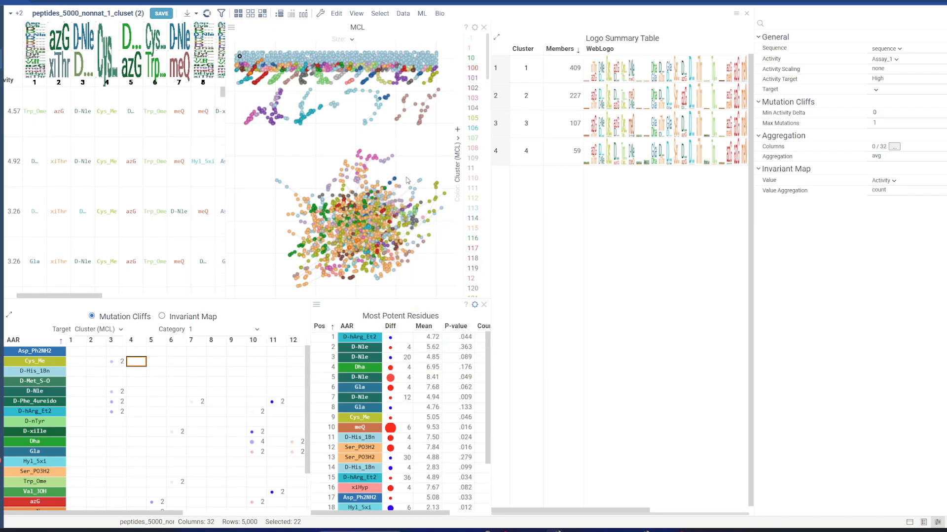
Step: Clear the peptide selection on the MCL plot and set the Logo Summary Table's Members Ratio Threshold to 0
{"action": "left_click_drag", "start_coordinate": [405, 176], "coordinate": [456, 255]}
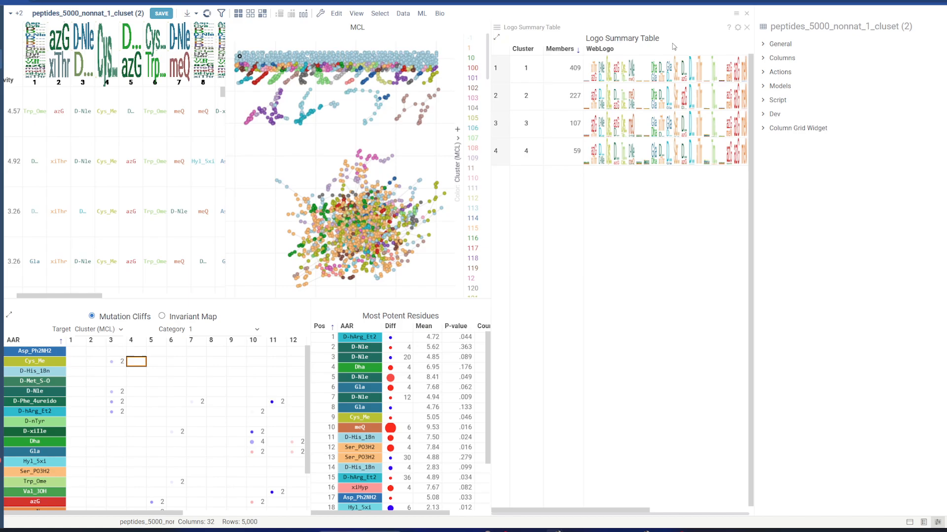
{"action": "left_click", "coordinate": [738, 28]}
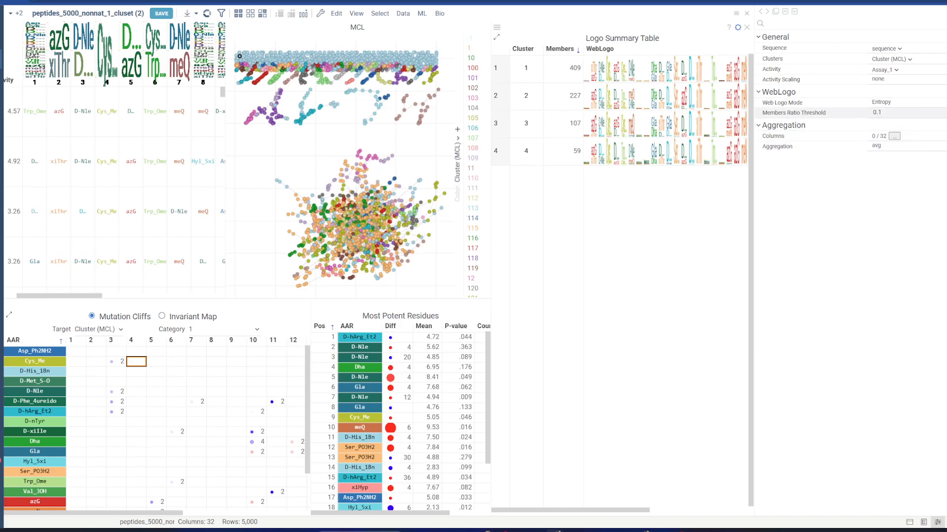
{"action": "key", "text": "BackSpace"}
{"action": "key", "text": "BackSpace"}
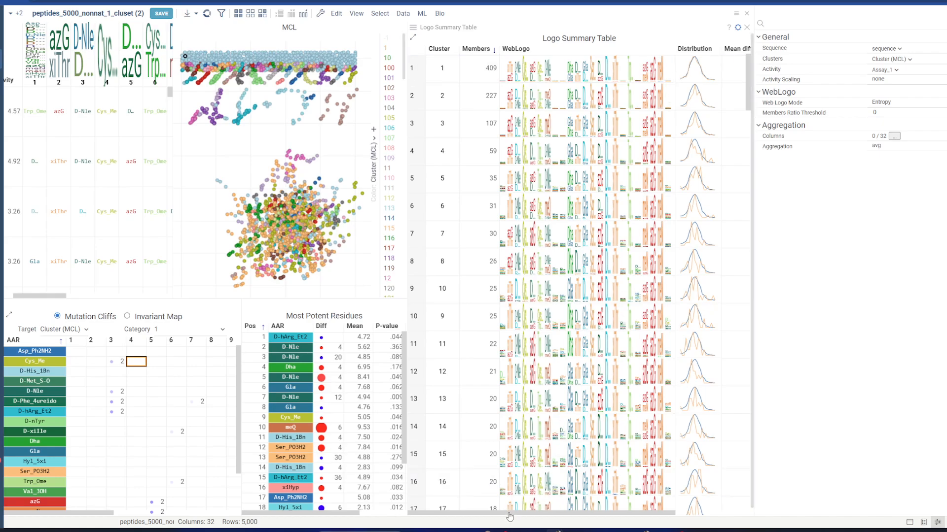
Step: Add column 1 to the Logo Summary Table's aggregation columns and look through the per-cluster pie charts
{"action": "left_click_drag", "start_coordinate": [508, 516], "coordinate": [617, 516]}
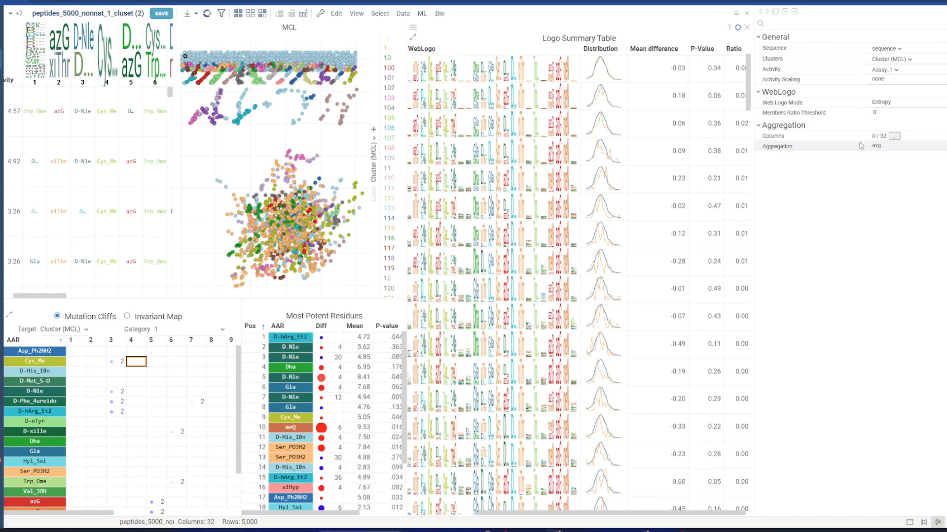
{"action": "left_click", "coordinate": [894, 136]}
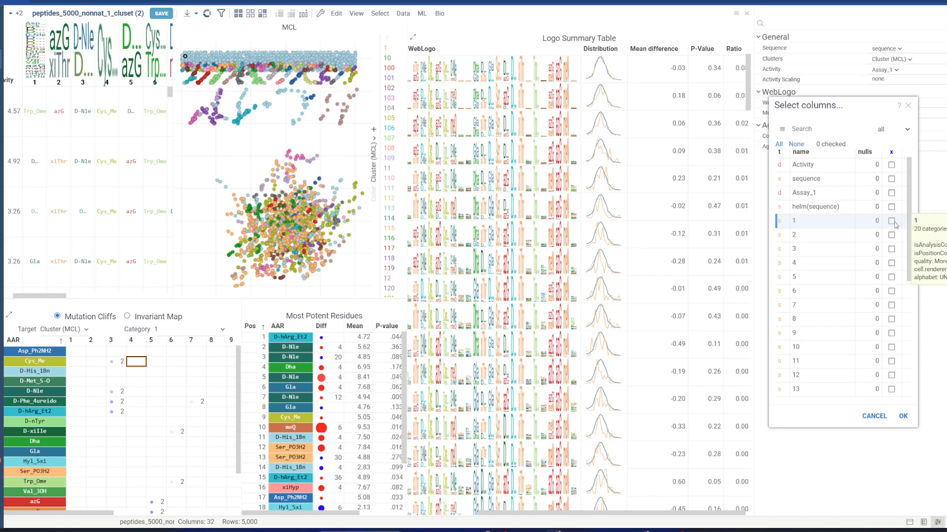
{"action": "left_click", "coordinate": [893, 222]}
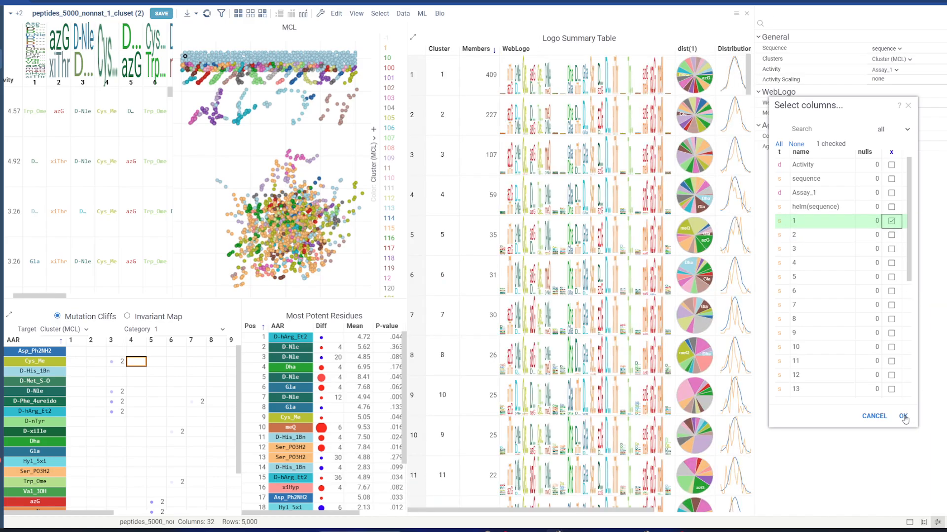
{"action": "left_click", "coordinate": [902, 416]}
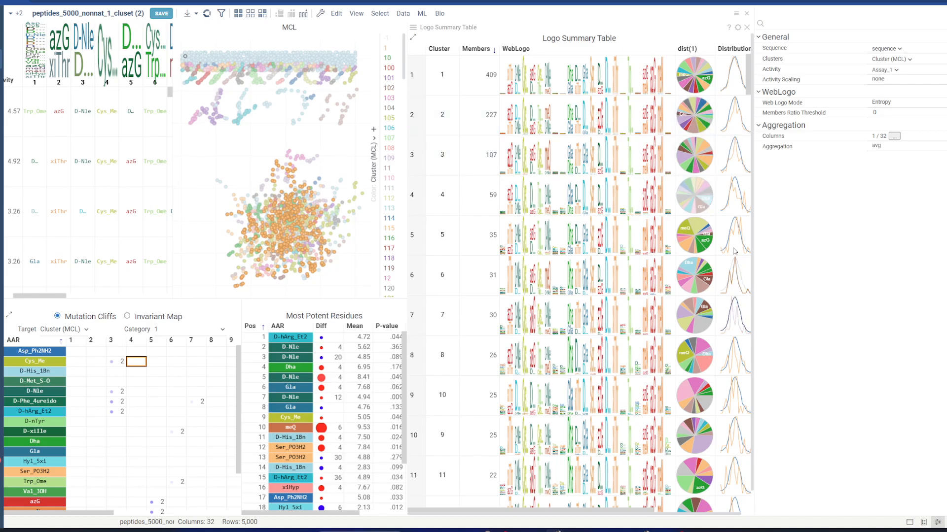
{"action": "scroll", "coordinate": [720, 236], "scroll_direction": "down", "scroll_amount": 3}
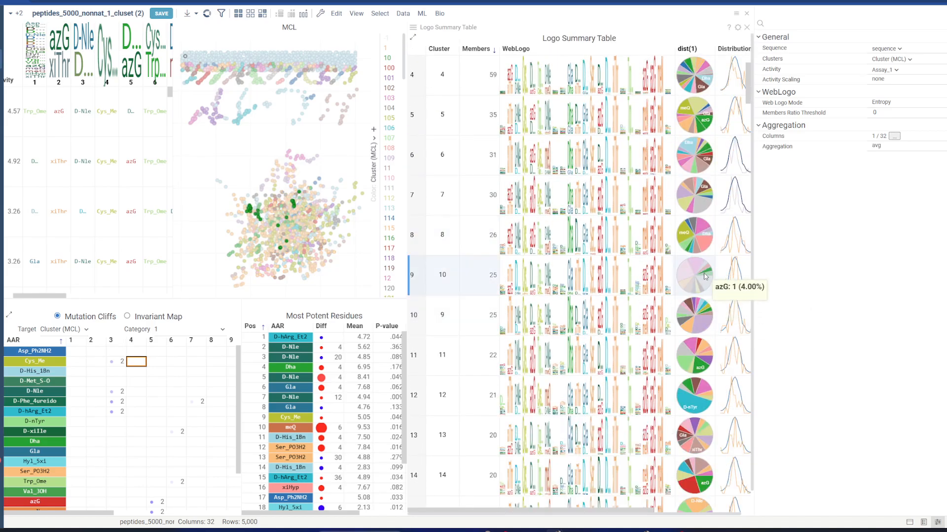
{"action": "scroll", "coordinate": [695, 163], "scroll_direction": "up", "scroll_amount": 3}
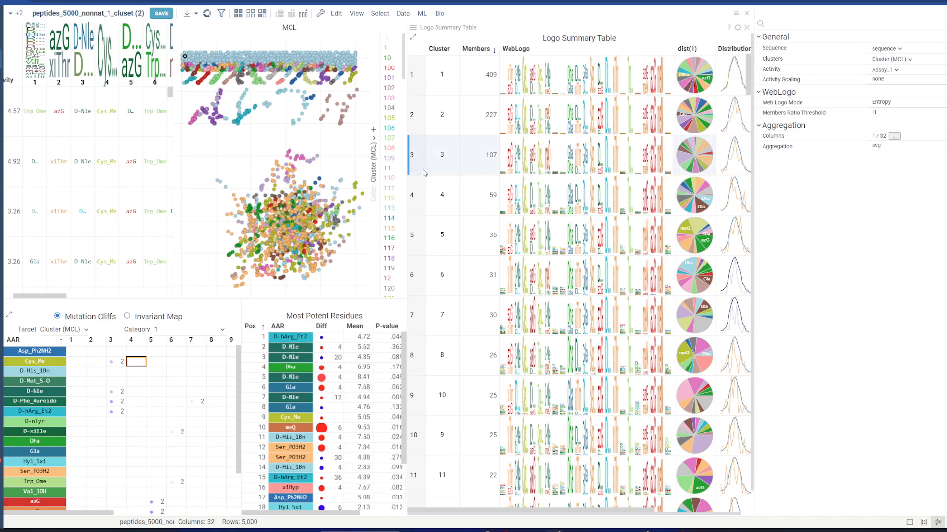
{"action": "left_click_drag", "start_coordinate": [408, 178], "coordinate": [511, 178]}
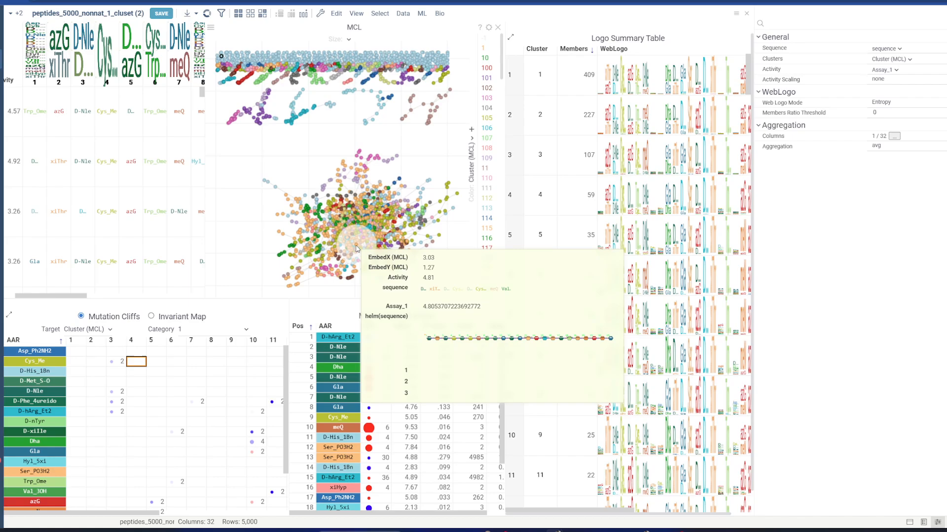
Step: Enable the Dendrogram and Sequence space viewers in the peptide analysis settings, keeping the default parameters
{"action": "left_click", "coordinate": [321, 15]}
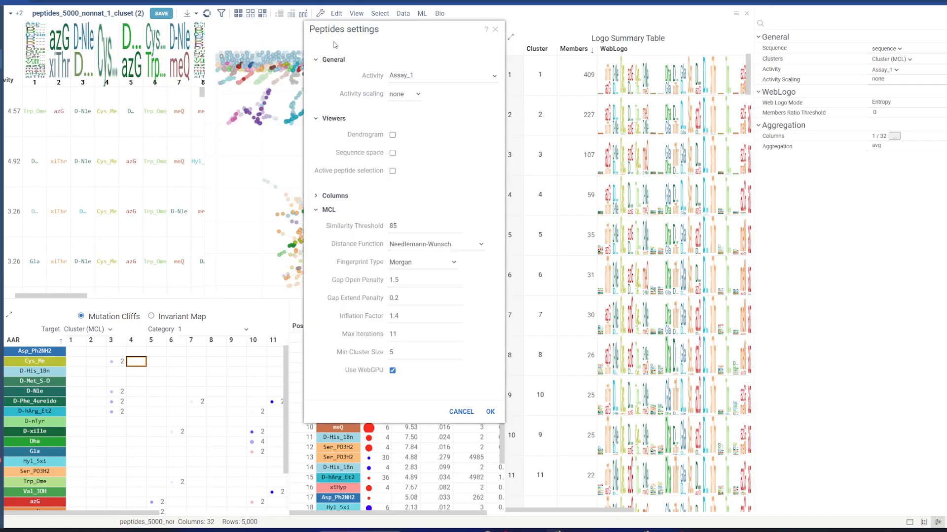
{"action": "left_click_drag", "start_coordinate": [356, 32], "coordinate": [463, 32]}
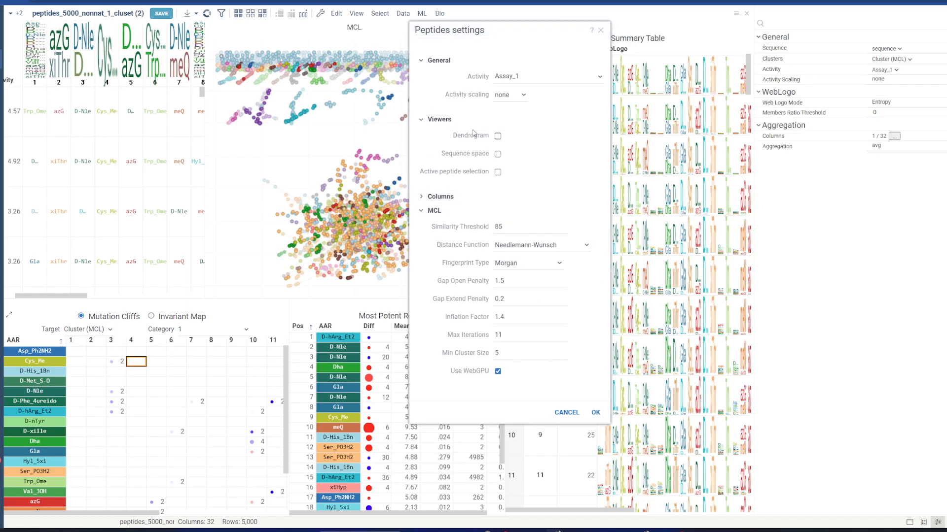
{"action": "left_click_drag", "start_coordinate": [453, 36], "coordinate": [482, 52]}
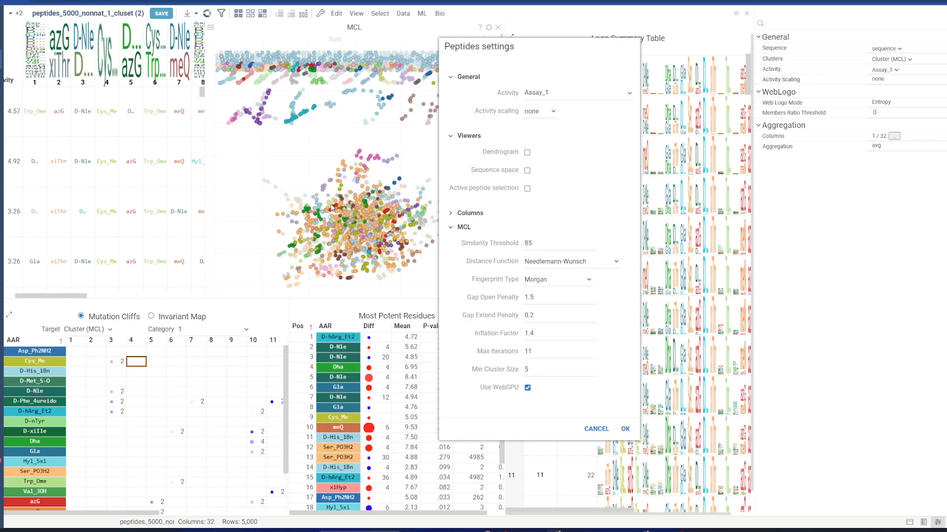
{"action": "left_click", "coordinate": [527, 171]}
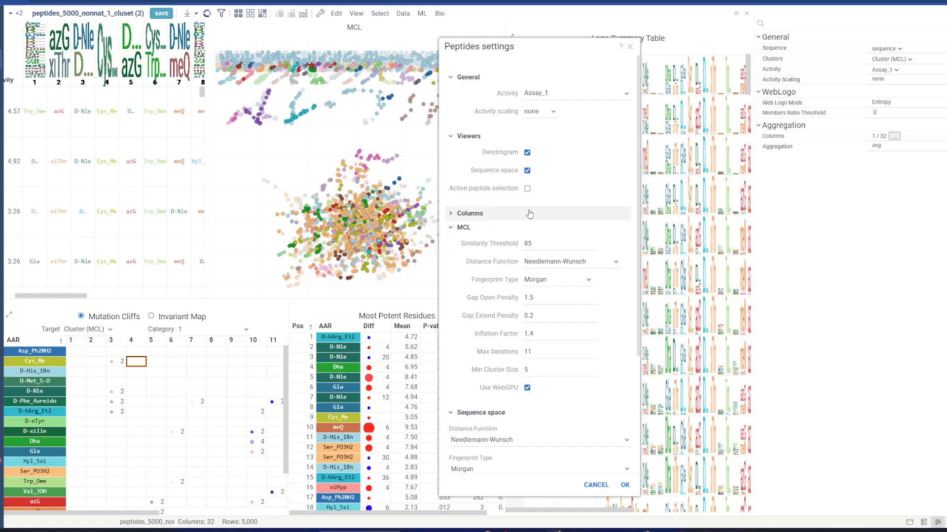
{"action": "scroll", "coordinate": [513, 188], "scroll_direction": "down", "scroll_amount": 4}
{"action": "scroll", "coordinate": [520, 141], "scroll_direction": "up", "scroll_amount": 4}
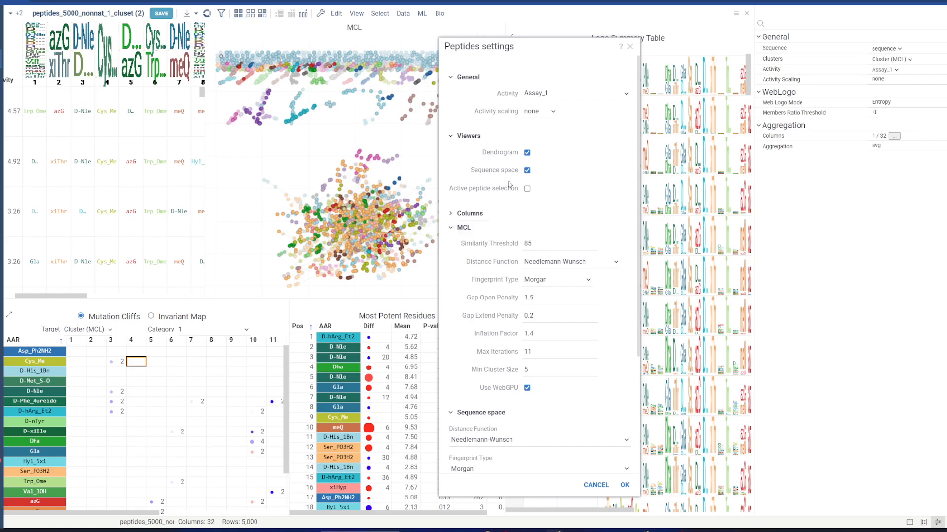
{"action": "left_click", "coordinate": [624, 486]}
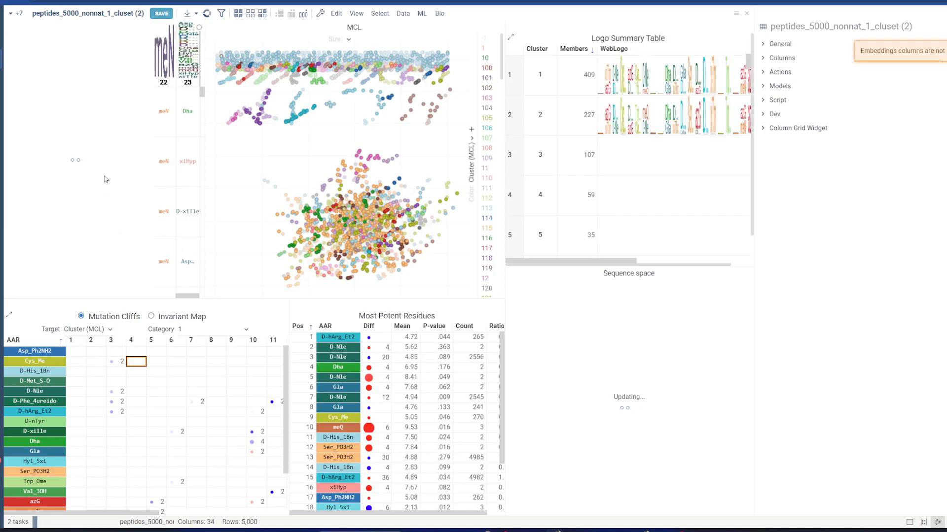
Step: Widen the sequence grid beside the dendrogram and shrink its row height to examine the tree branches and the sequence space clusters
{"action": "left_click_drag", "start_coordinate": [203, 162], "coordinate": [316, 161]}
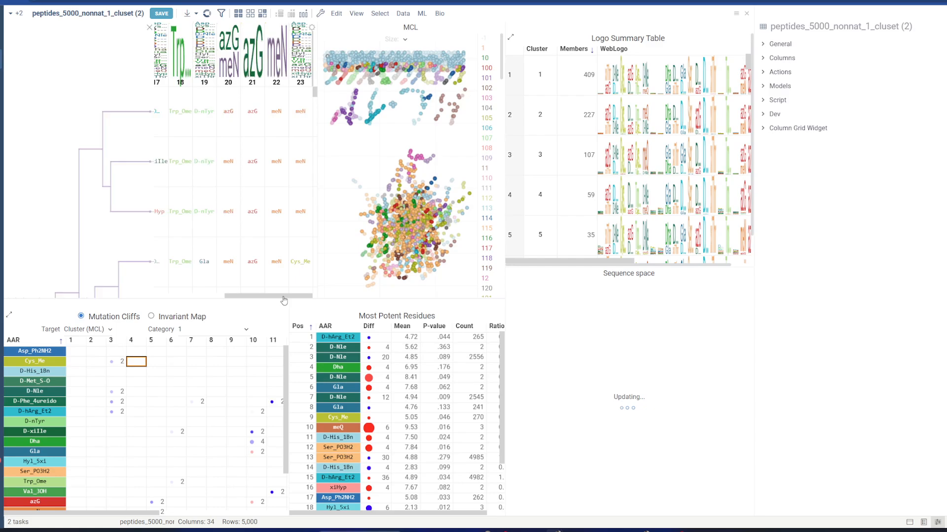
{"action": "left_click_drag", "start_coordinate": [284, 300], "coordinate": [250, 300]}
{"action": "mouse_move", "coordinate": [156, 136]}
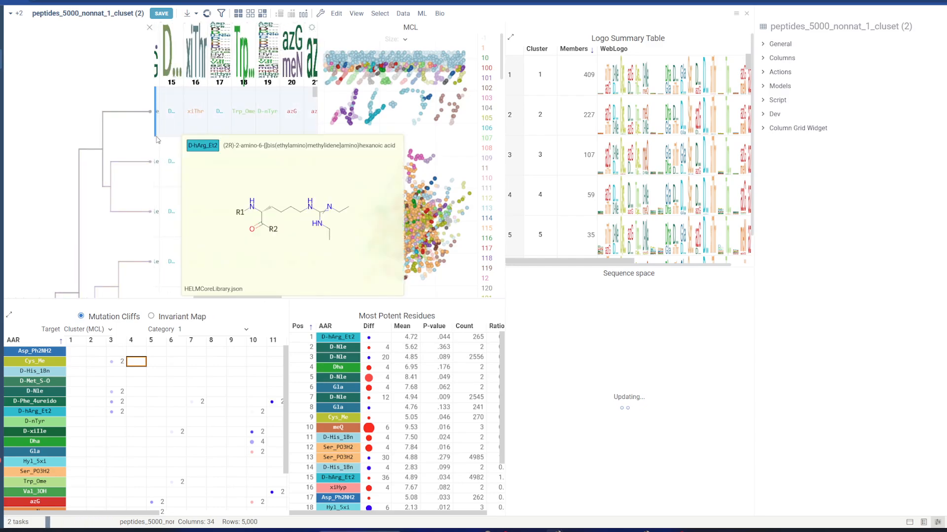
{"action": "left_click_drag", "start_coordinate": [155, 136], "coordinate": [163, 98]}
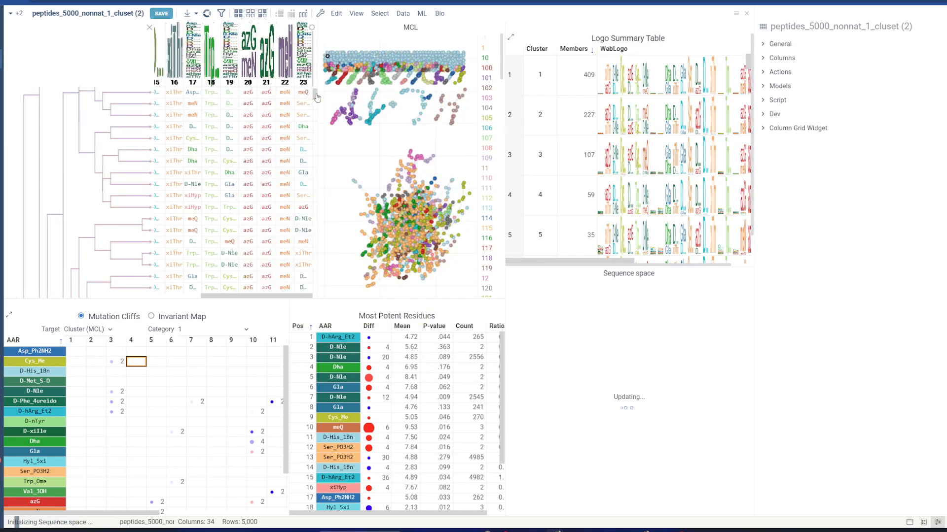
{"action": "left_click_drag", "start_coordinate": [316, 98], "coordinate": [324, 131]}
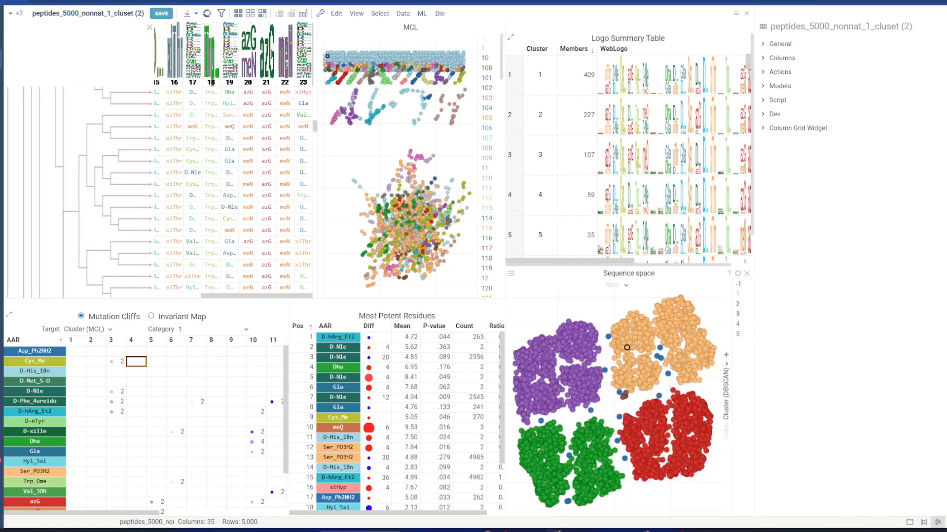
{"action": "mouse_move", "coordinate": [673, 350]}
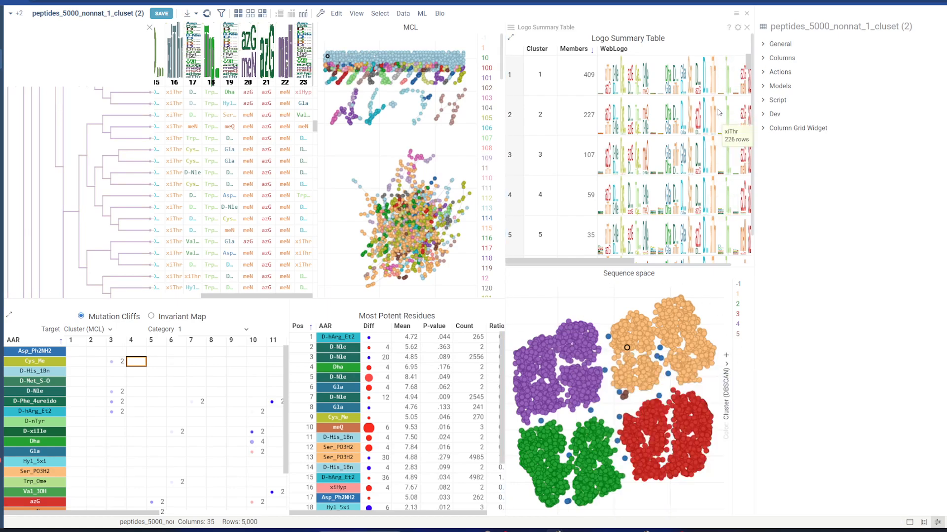
Step: Set the Logo Summary Table's Clusters column to Cluster (DBSCAN) and inspect the WebLogo of the first cluster
{"action": "left_click", "coordinate": [737, 27]}
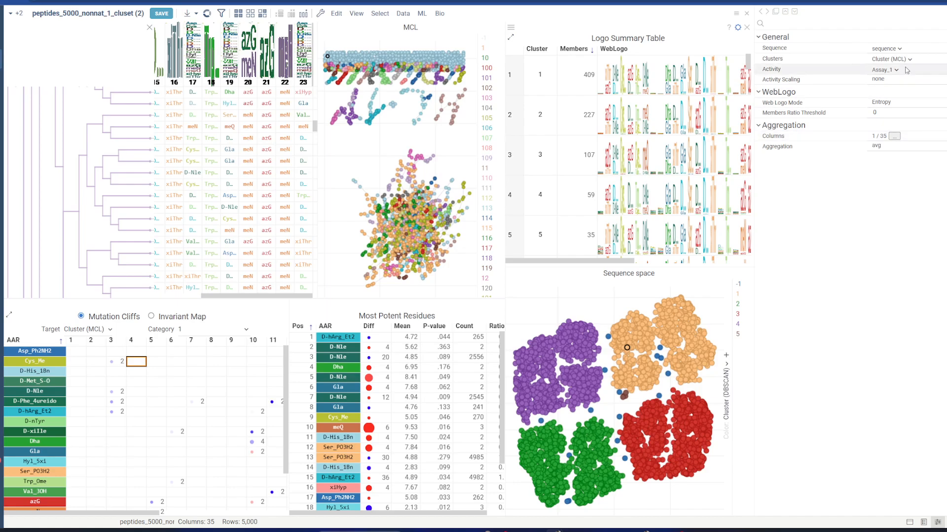
{"action": "left_click", "coordinate": [889, 59]}
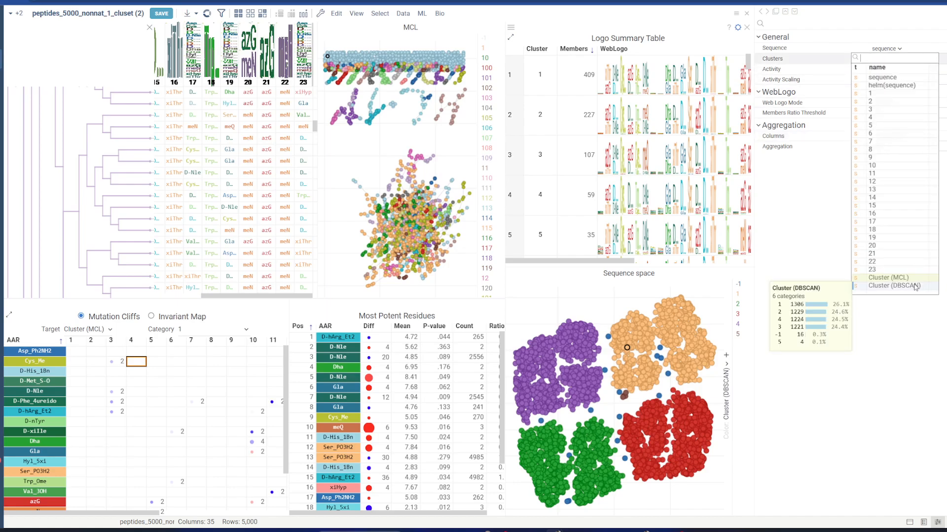
{"action": "left_click", "coordinate": [915, 287]}
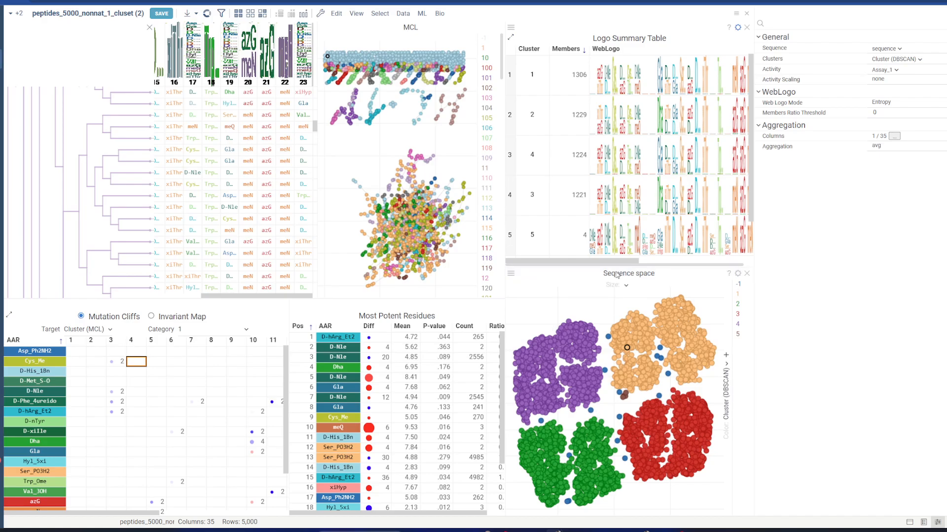
{"action": "mouse_move", "coordinate": [574, 264]}
{"action": "left_mouse_down"}
{"action": "mouse_move", "coordinate": [626, 266]}
{"action": "mouse_move", "coordinate": [586, 267]}
{"action": "left_mouse_up"}
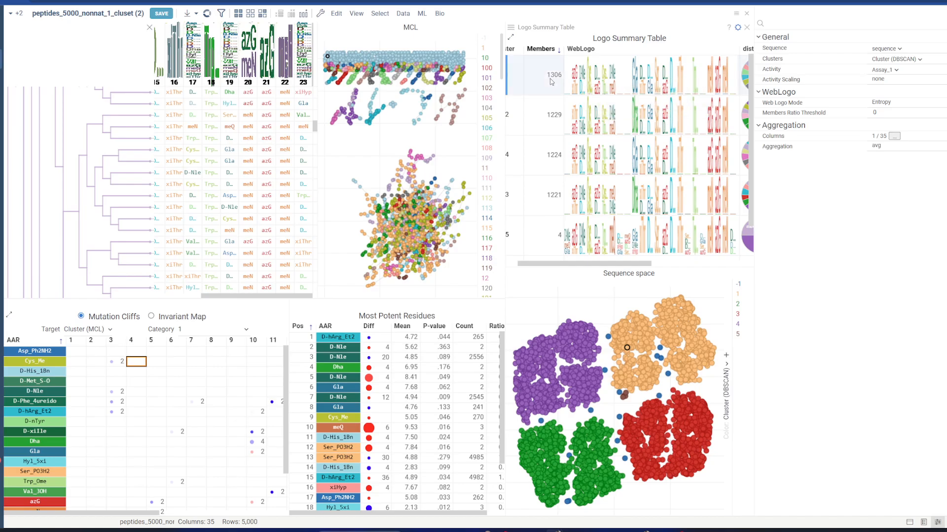
{"action": "mouse_move", "coordinate": [589, 83]}
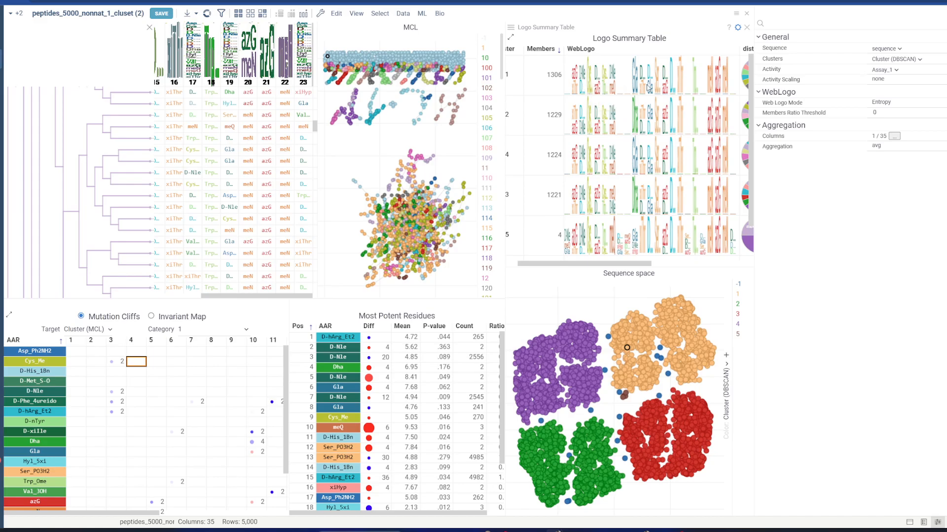
{"action": "mouse_move", "coordinate": [658, 92]}
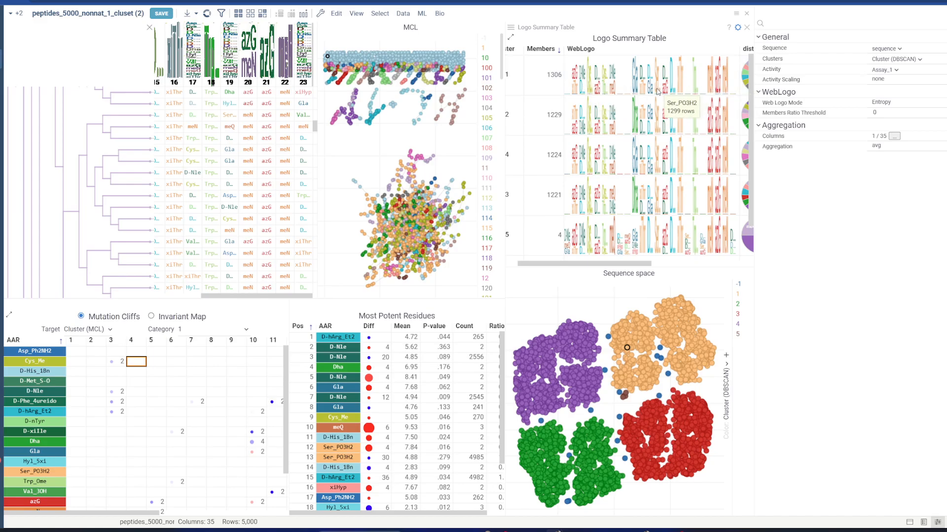